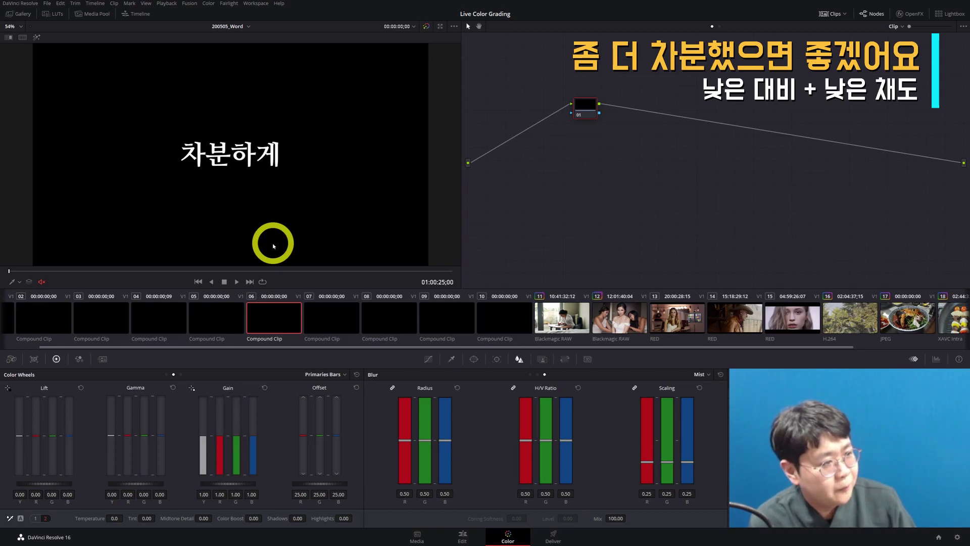
# Step: On the Edit page, add the lines "1. 낮은 대비" and "2. 낮은 채도" beneath "차분하게" in the title text
pyautogui.hotkey('shift', '4')
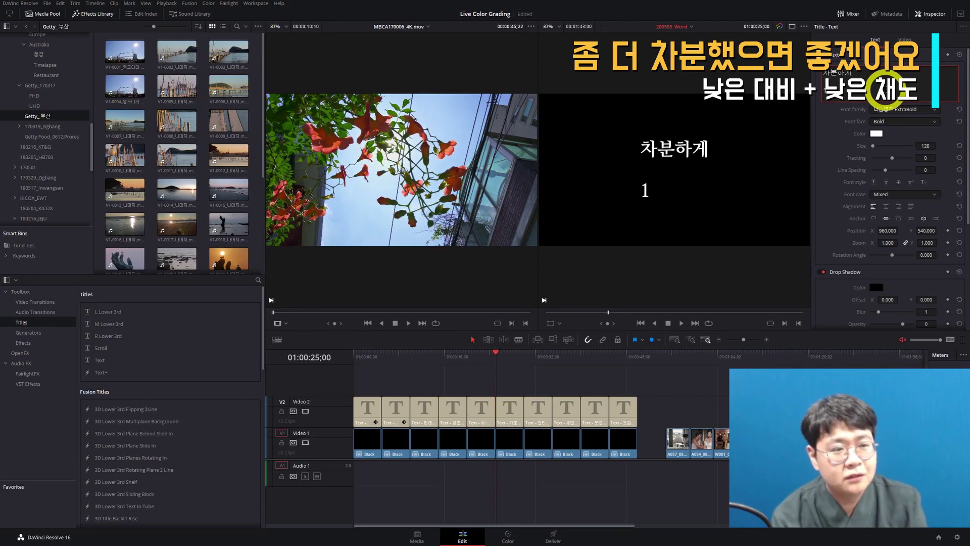
pyautogui.write('낮은 대비')
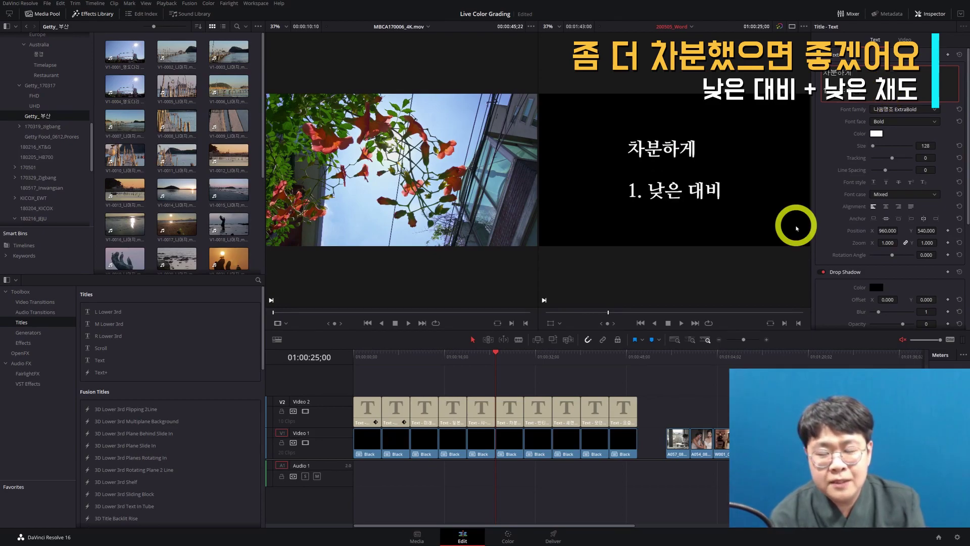
pyautogui.press('Return')
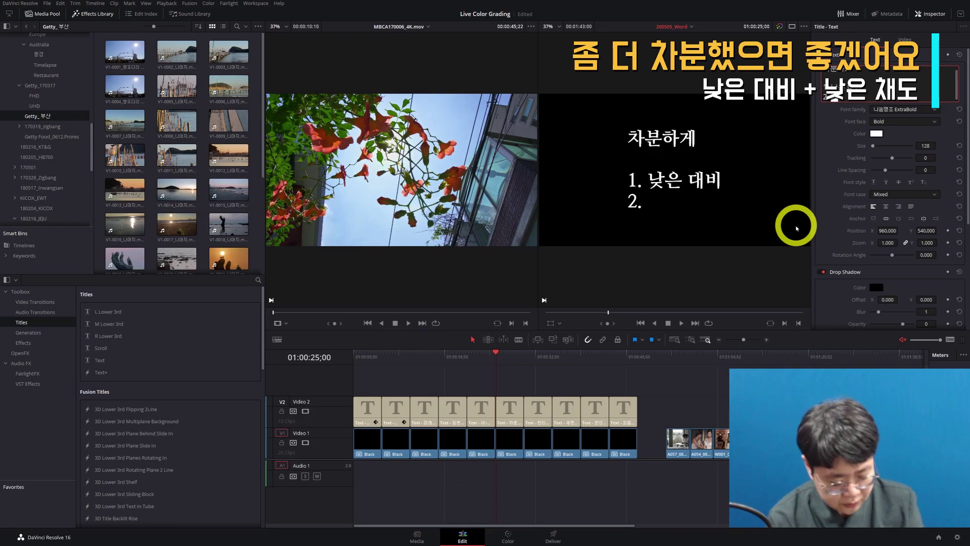
pyautogui.write('2. 낮은 채도')
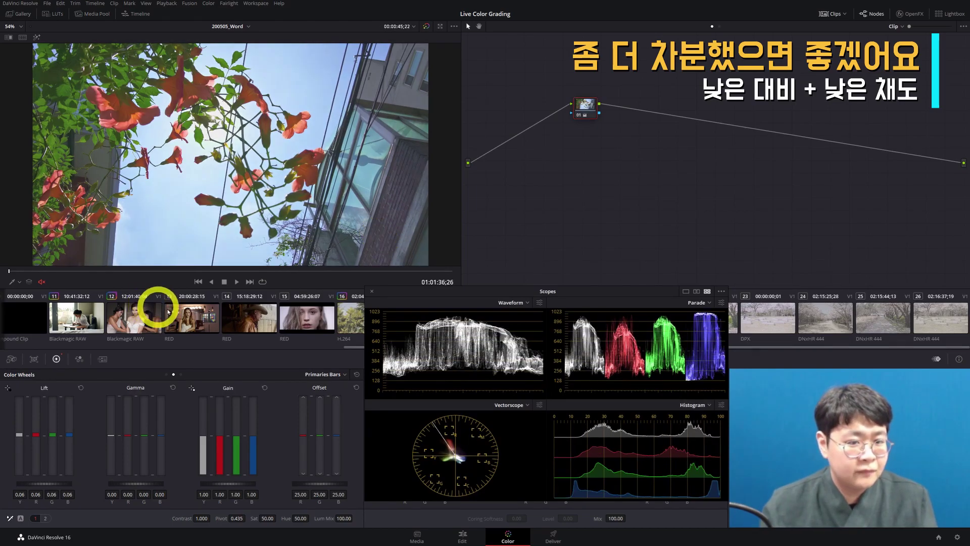
# Step: On the Color page, preview the cowboy clip, return to its first frame and raise its Lift to 0.05
pyautogui.click(256, 326)
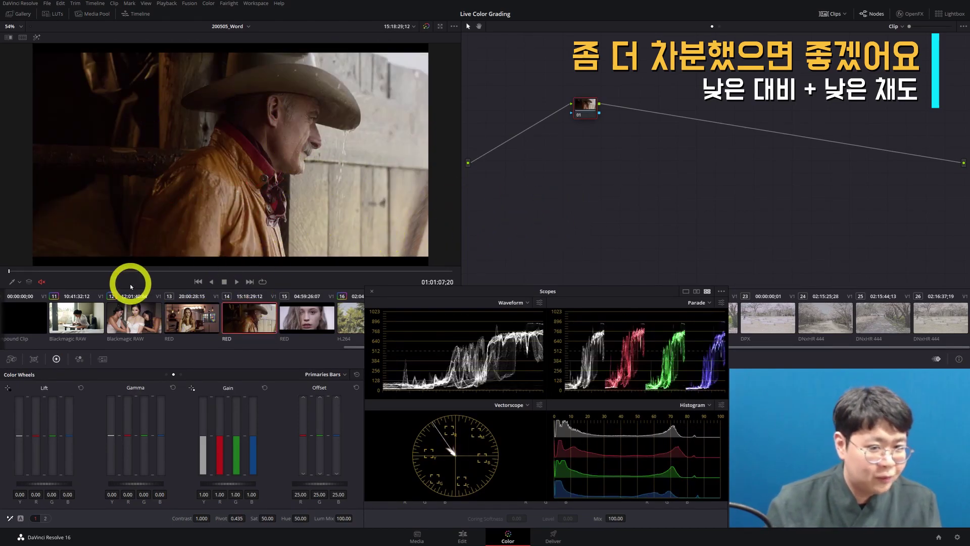
pyautogui.moveTo(364, 270); pyautogui.dragTo(238, 278)
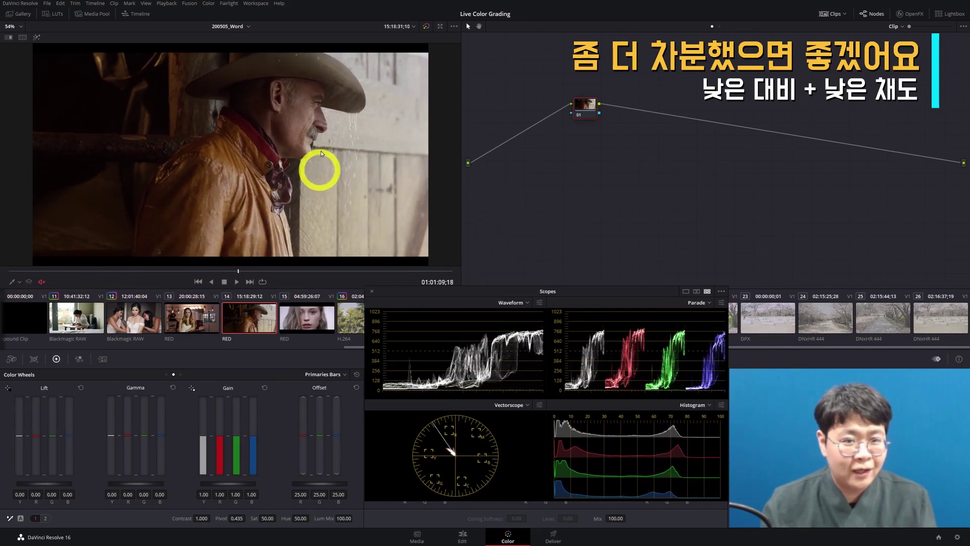
pyautogui.click(10, 271)
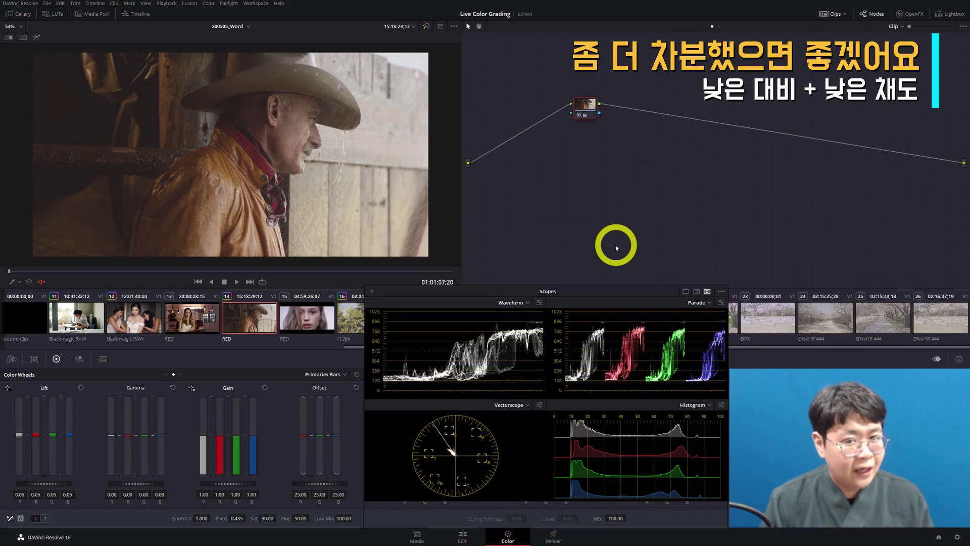
# Step: Go back to the bride and bridesmaids clip and raise its Lift to 0.03
pyautogui.press('Up')
pyautogui.press('Up')
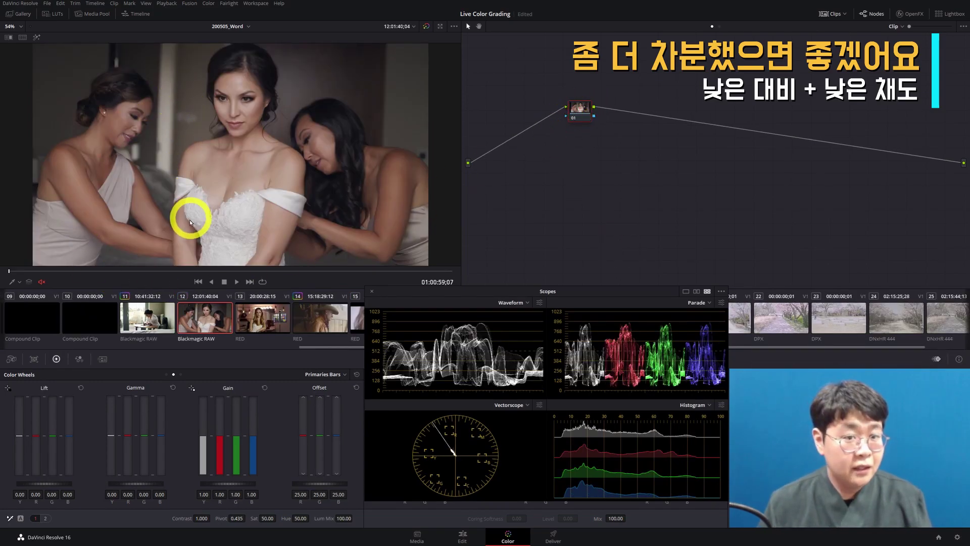
pyautogui.moveTo(47, 487); pyautogui.dragTo(47, 488)
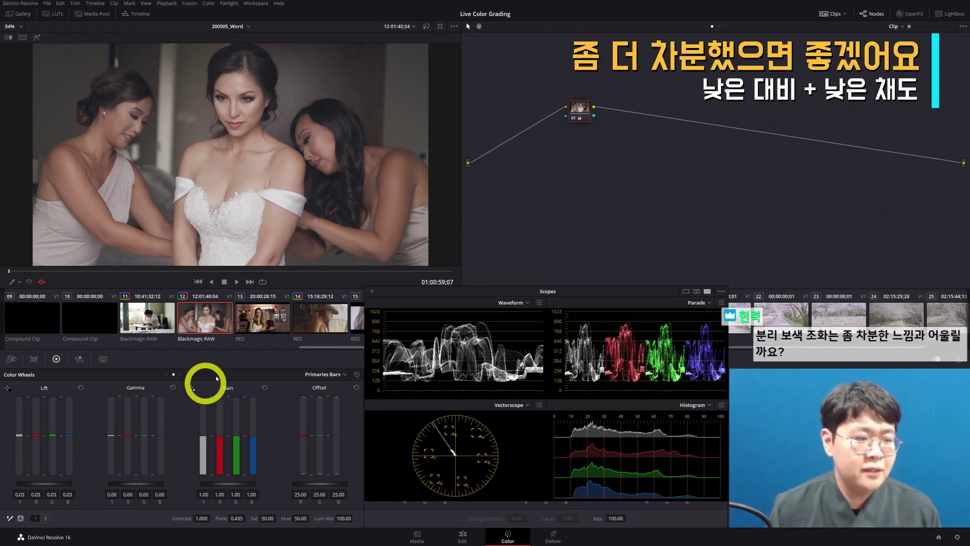
# Step: Reset the grade of the cowboy clip
pyautogui.click(314, 320)
pyautogui.rightClick(564, 150)
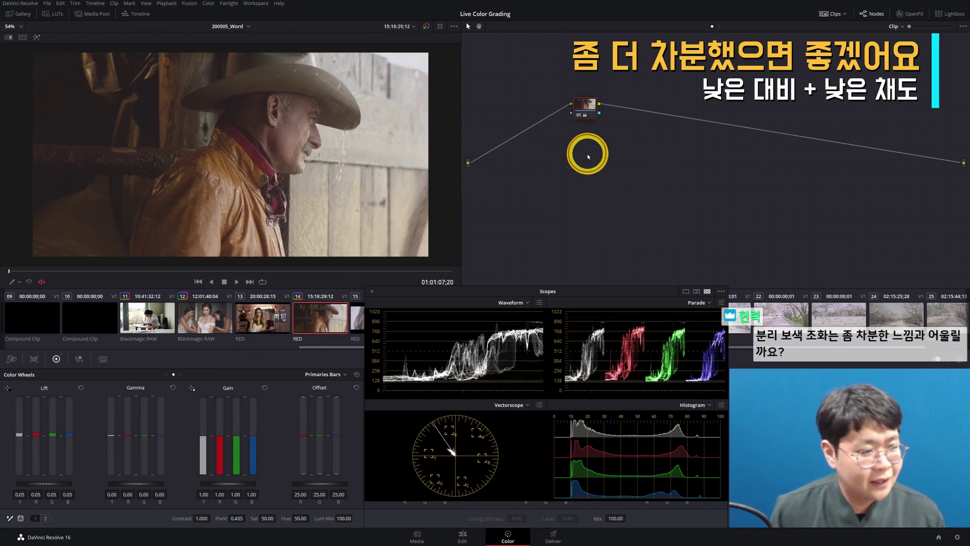
pyautogui.click(587, 156)
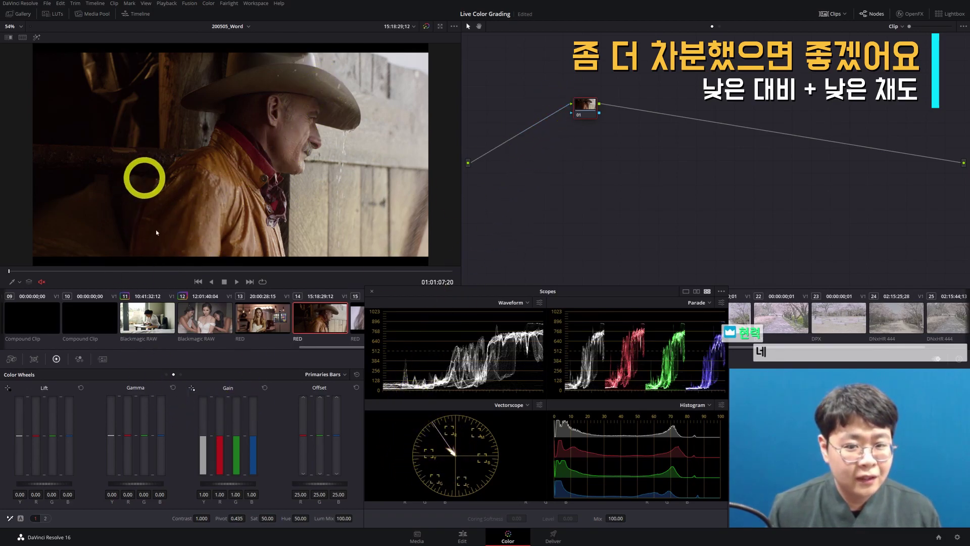
# Step: In the cowboy clip's Log wheels, set Low Range to 0.250 and tint the shadows blue to about -0.44, 0.08, 0.47
pyautogui.click(181, 375)
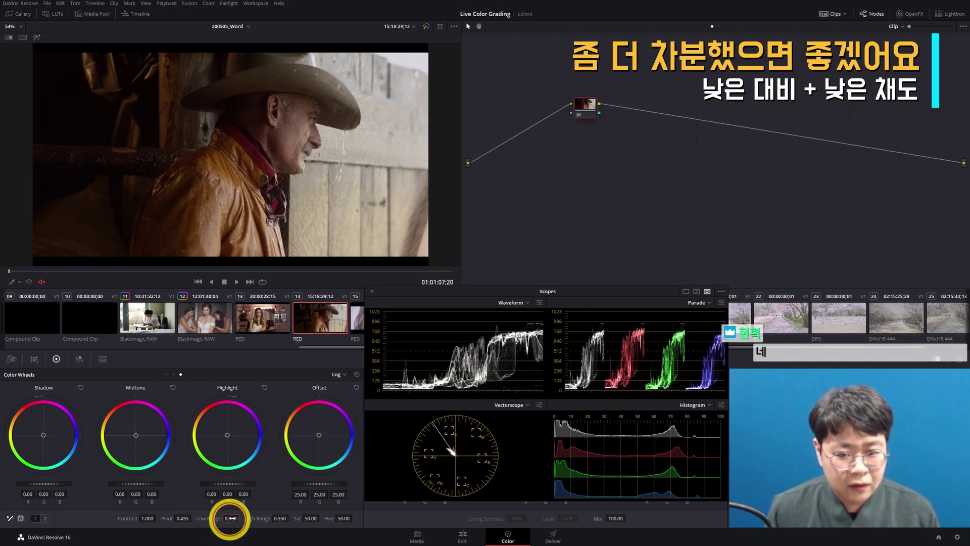
pyautogui.write('.250')
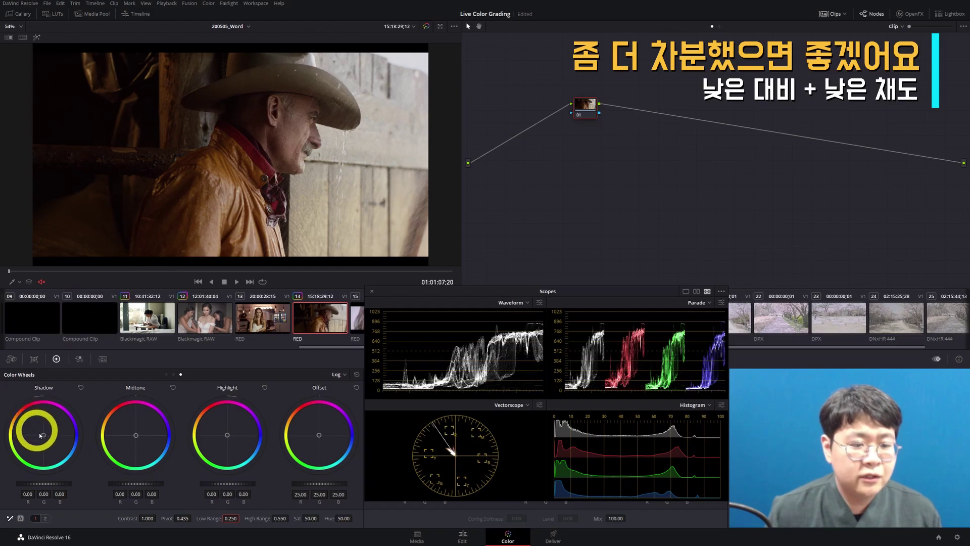
pyautogui.moveTo(38, 432); pyautogui.dragTo(129, 526)
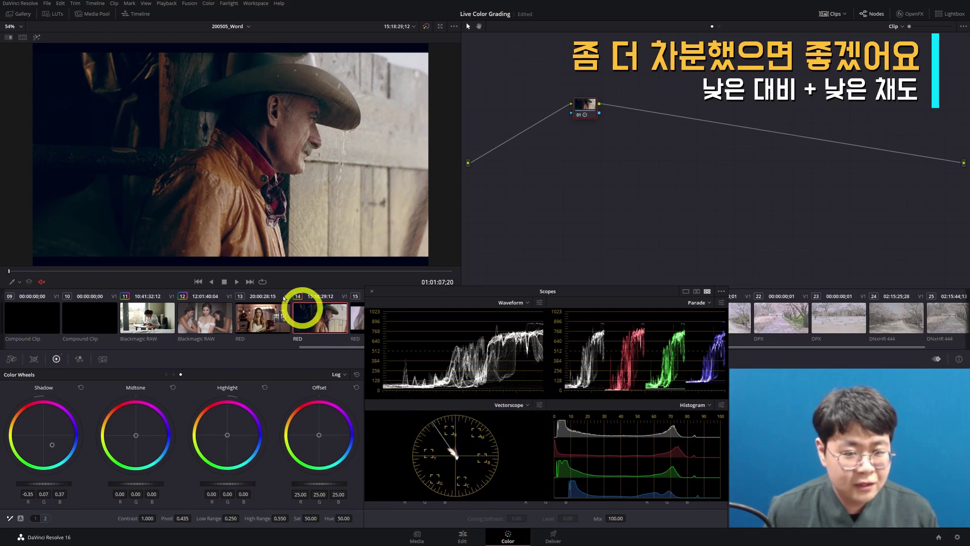
pyautogui.moveTo(52, 446); pyautogui.dragTo(79, 469)
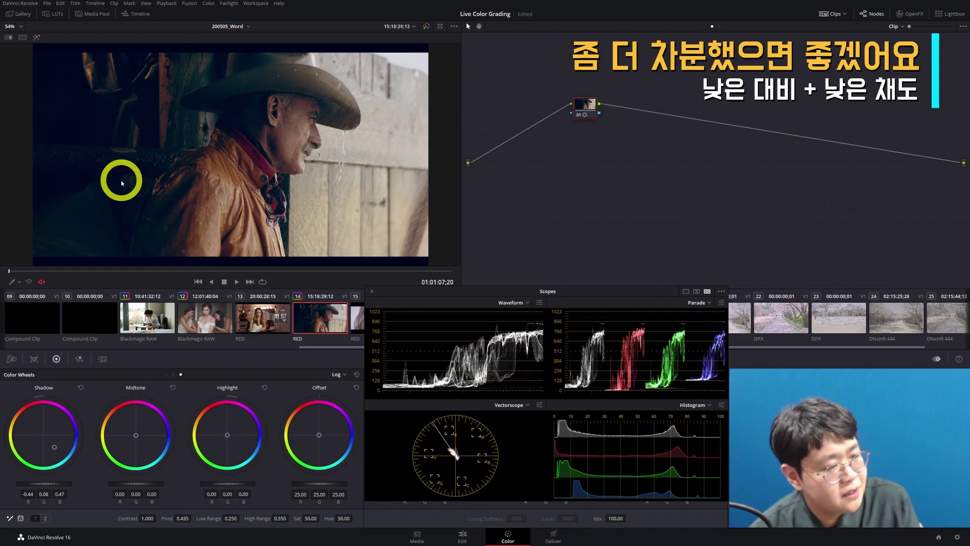
# Step: On the clip with the woman and color chart, set up an HSL node with red Gain 0.02 and Lum Mix 0.00, adjusting its Key Output gain
pyautogui.click(259, 318)
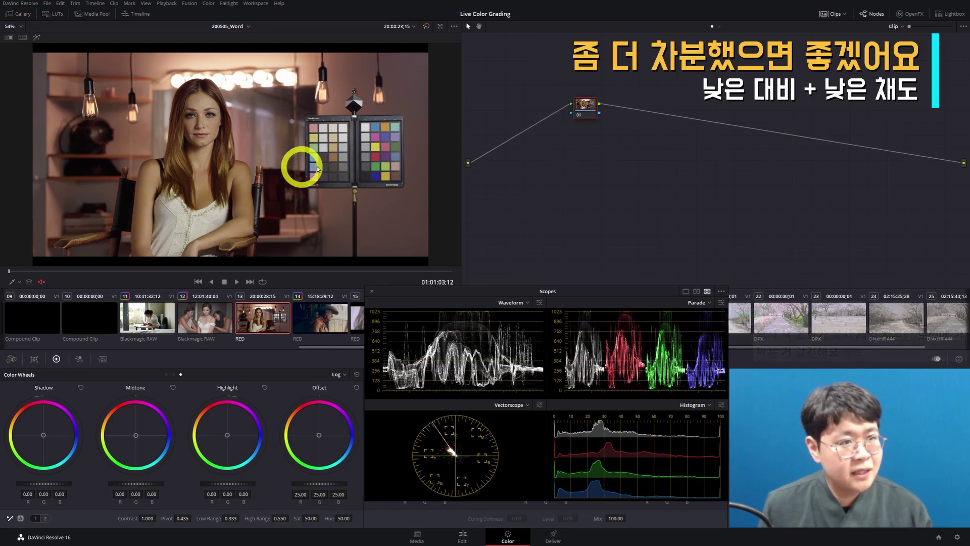
pyautogui.moveTo(587, 107); pyautogui.dragTo(559, 82)
pyautogui.rightClick(560, 83)
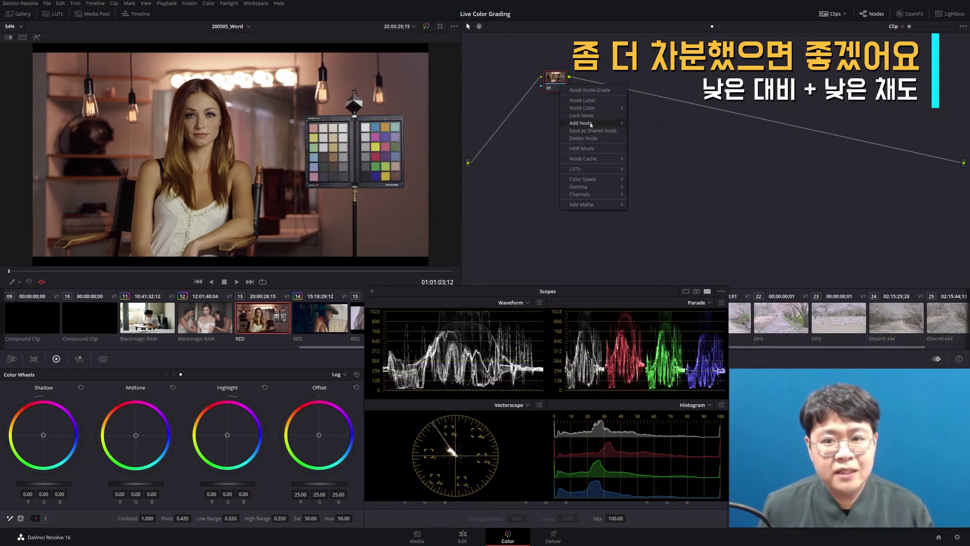
pyautogui.moveTo(610, 171)
pyautogui.moveTo(658, 216)
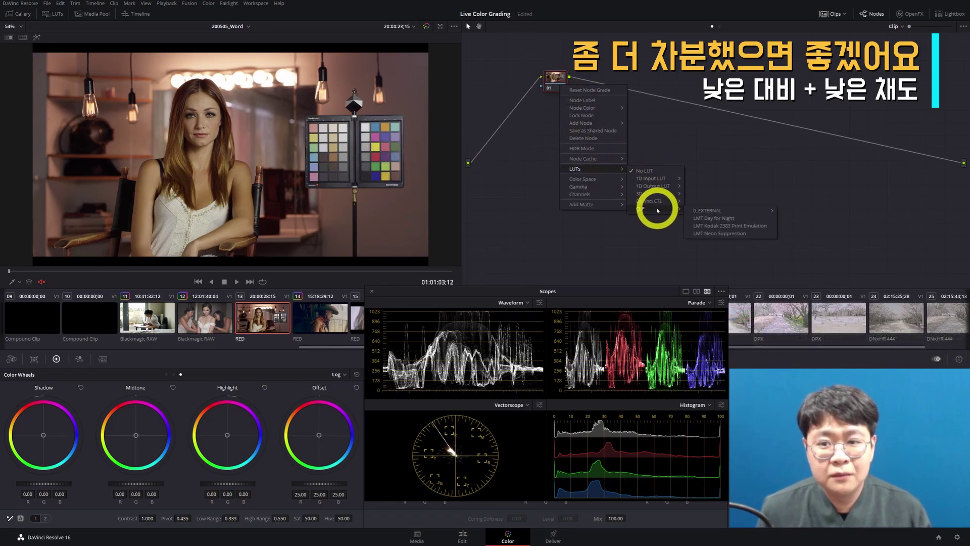
pyautogui.moveTo(659, 196)
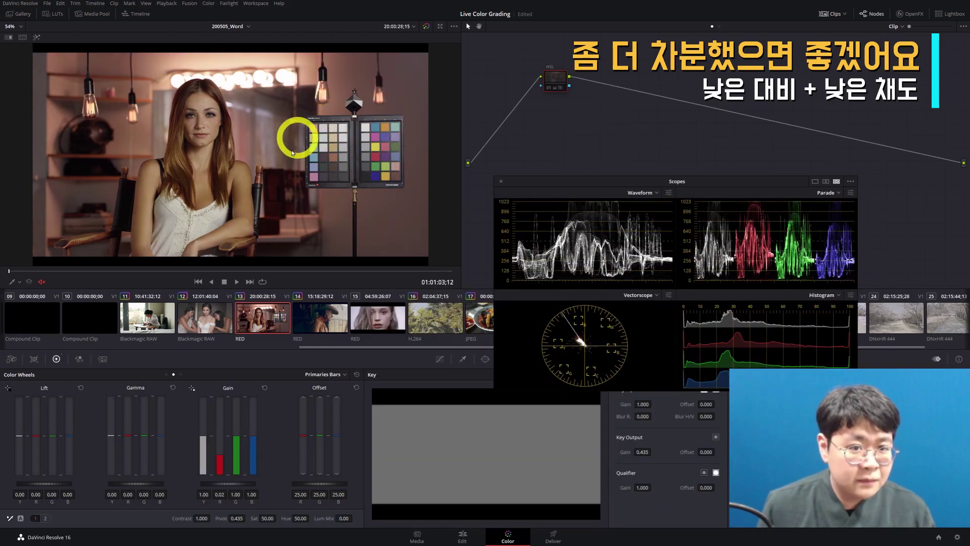
pyautogui.hotkey('ctrl', 'd')
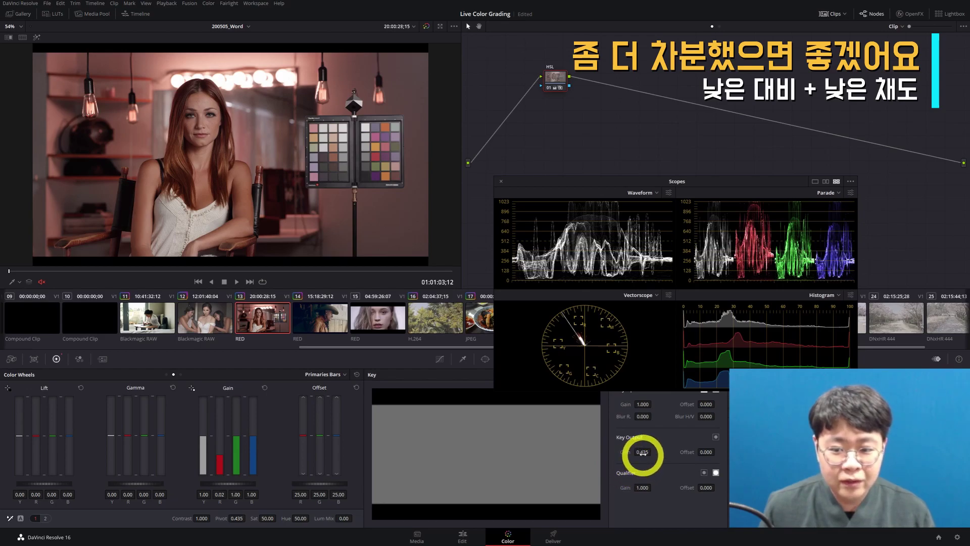
pyautogui.moveTo(642, 452)
pyautogui.mouseDown()
pyautogui.moveTo(604, 459)
pyautogui.moveTo(656, 450)
pyautogui.mouseUp()
# Step: Add a serial node with saturation 40 and compare the image with the grade bypassed and enabled
pyautogui.hotkey('alt', 's')
pyautogui.hotkey('shift', 'd')
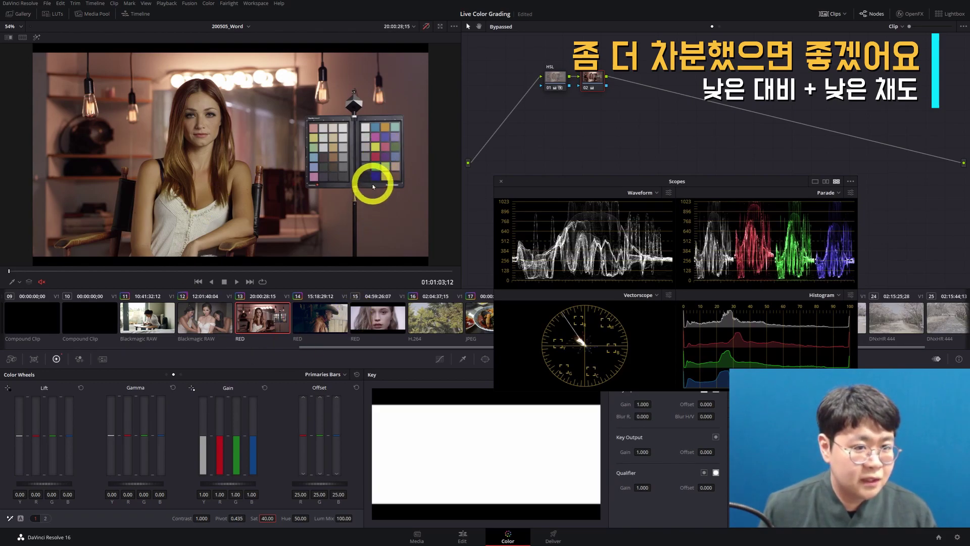
pyautogui.hotkey('shift', 'd')
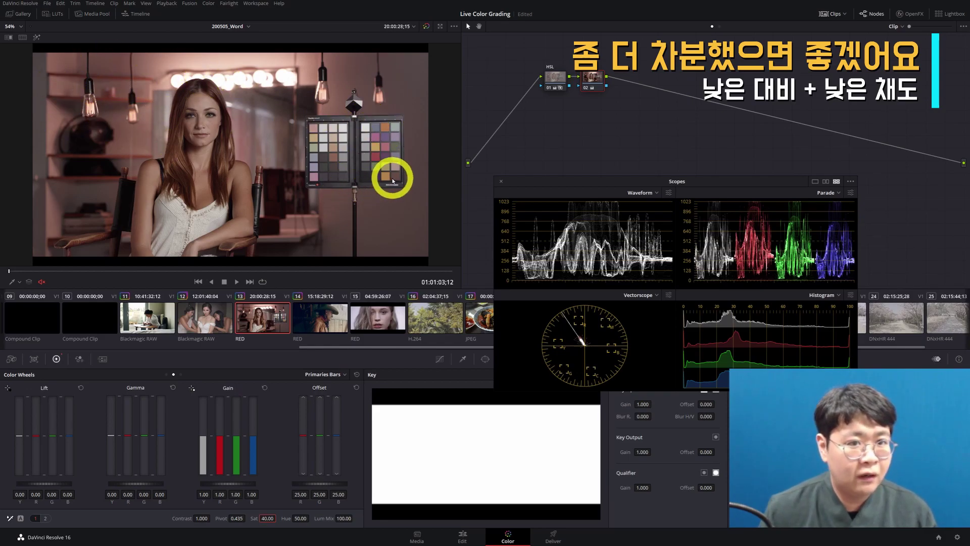
# Step: Set the second node's Hue to 47.80 and compare the graded image with the bypassed original
pyautogui.moveTo(304, 518); pyautogui.dragTo(298, 518)
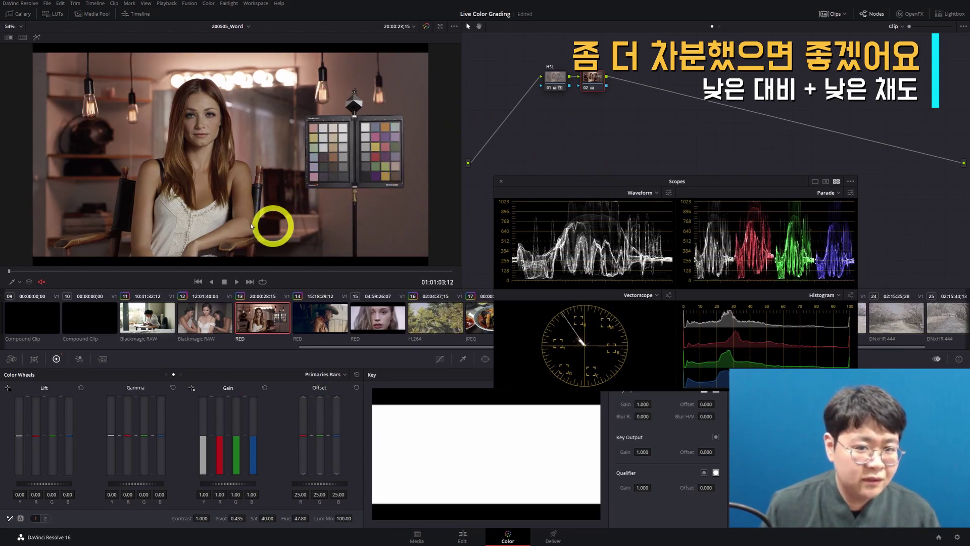
pyautogui.hotkey('shift', 'd')
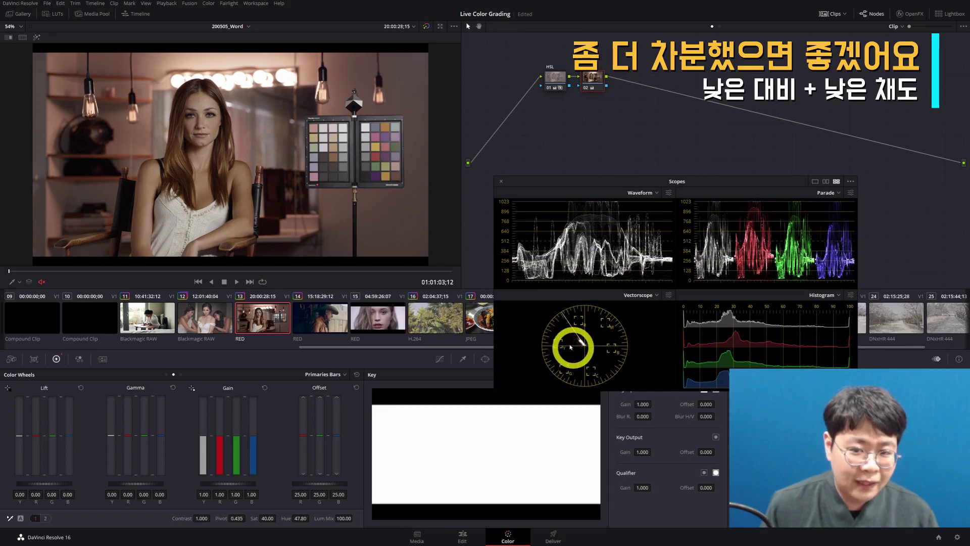
pyautogui.hotkey('shift', 'd')
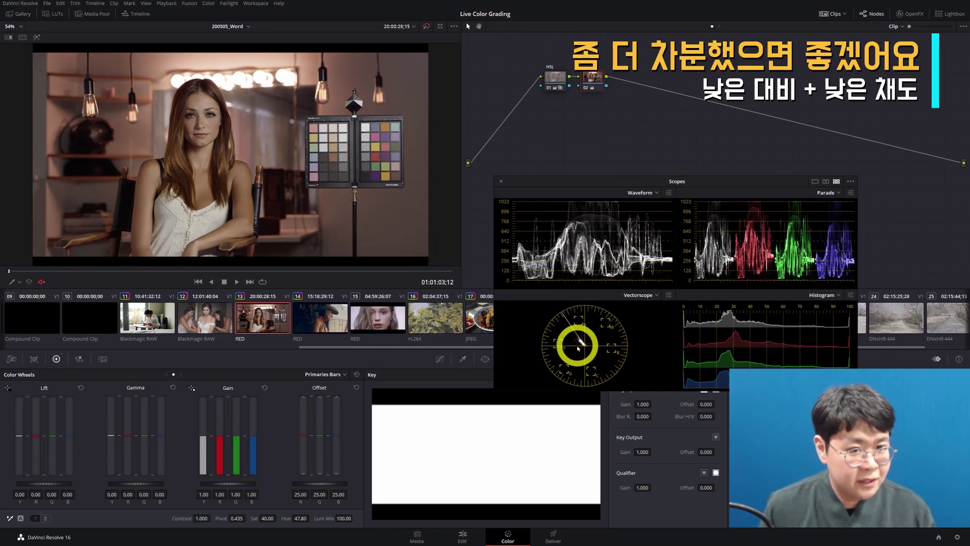
pyautogui.hotkey('shift', 'd')
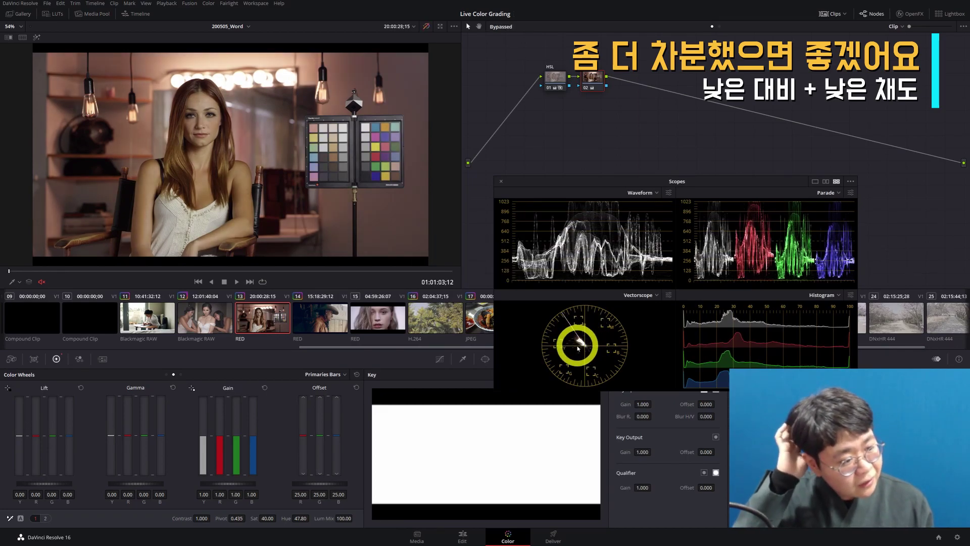
pyautogui.hotkey('shift', 'd')
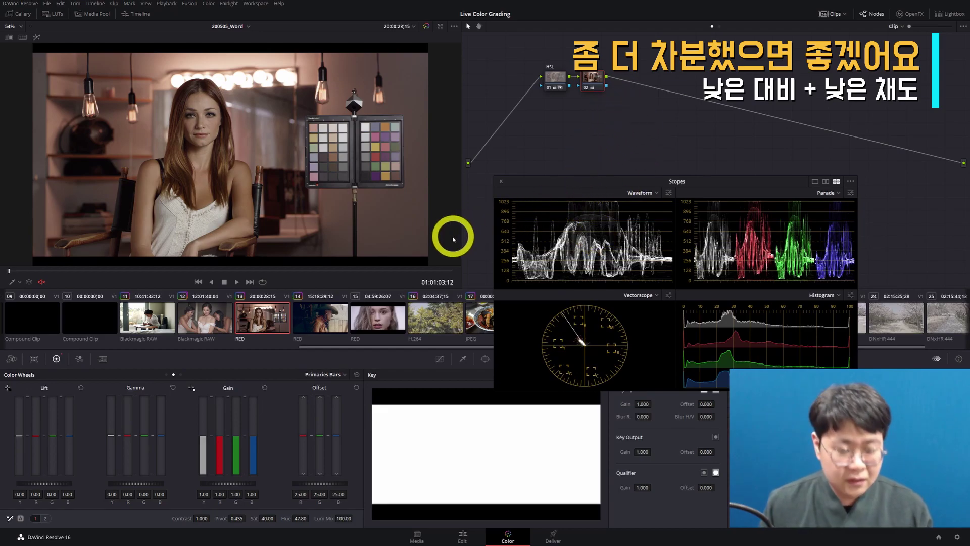
# Step: Add a new grading version to the color chart clip, and reset it to a single ungraded node
pyautogui.hotkey('ctrl', 'y')
pyautogui.rightClick(258, 327)
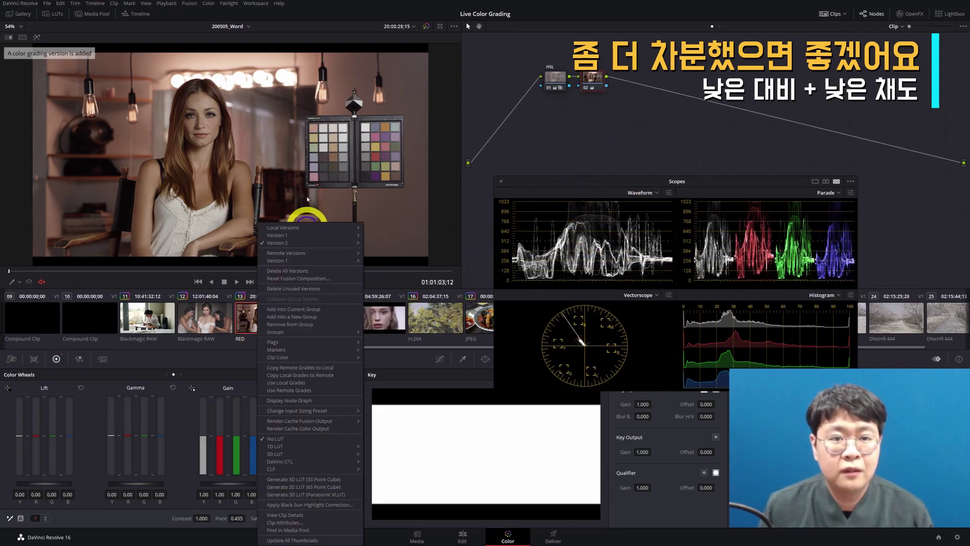
pyautogui.click(401, 235)
pyautogui.rightClick(571, 126)
pyautogui.click(591, 132)
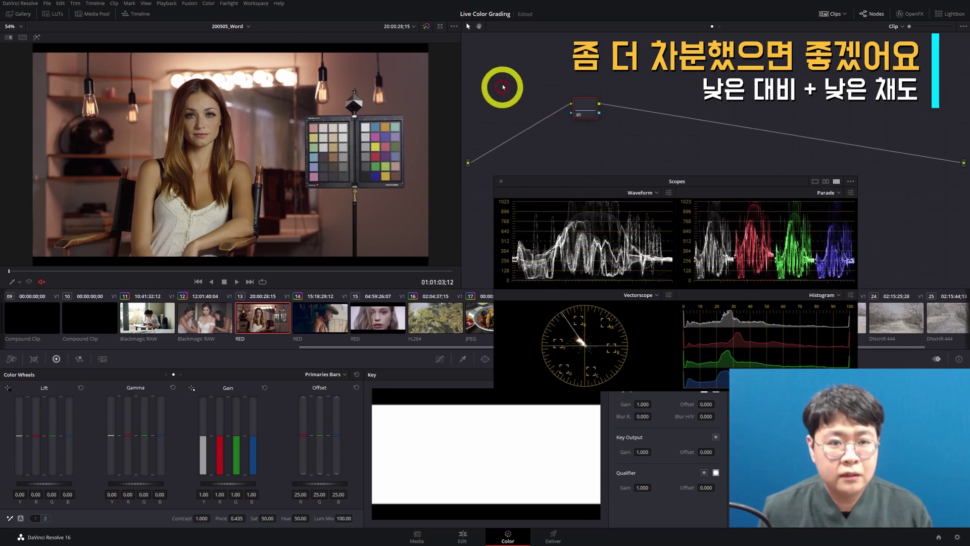
pyautogui.moveTo(575, 110); pyautogui.dragTo(553, 103)
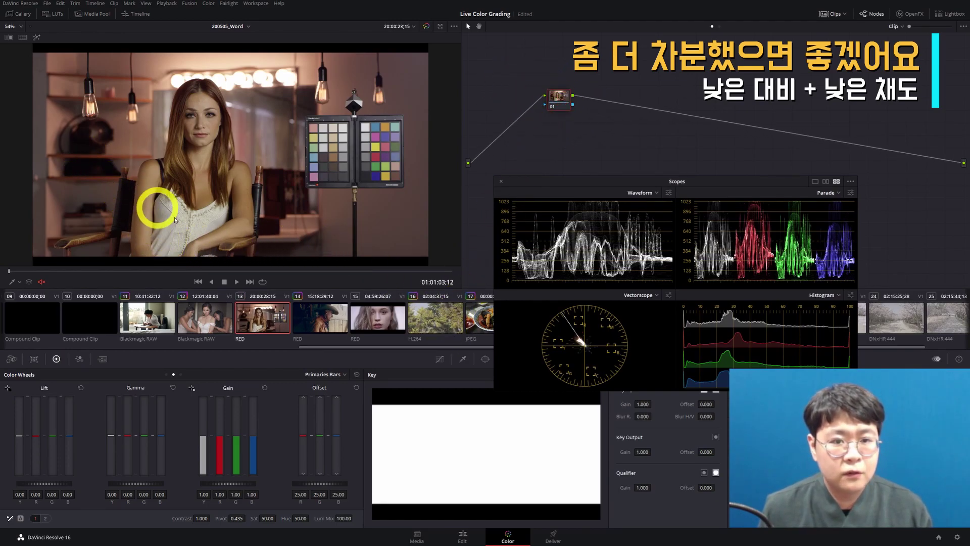
# Step: Set the Log Low Range to 0.300, tint the shadows blue to about -0.49, 0.08, 0.65, and compare the clip's two versions
pyautogui.click(180, 374)
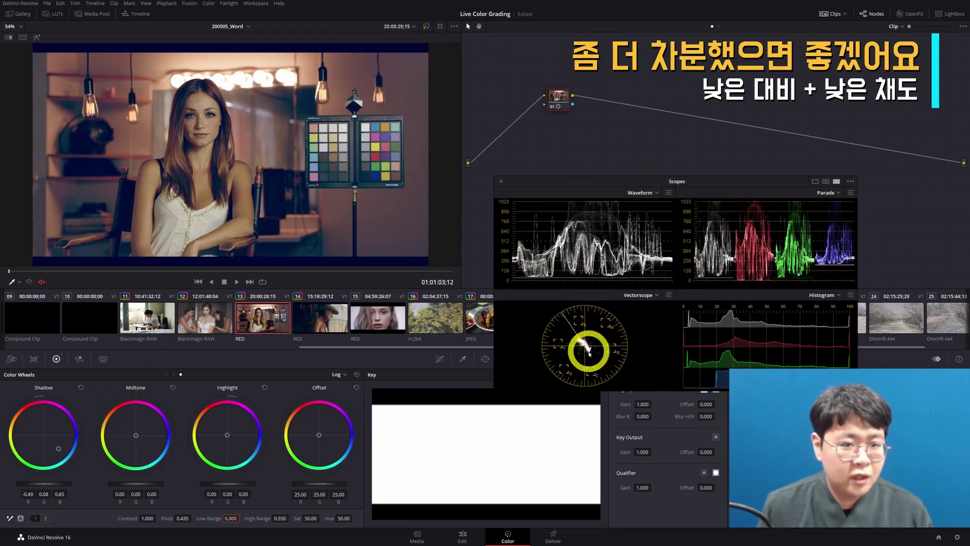
pyautogui.hotkey('ctrl', 'n')
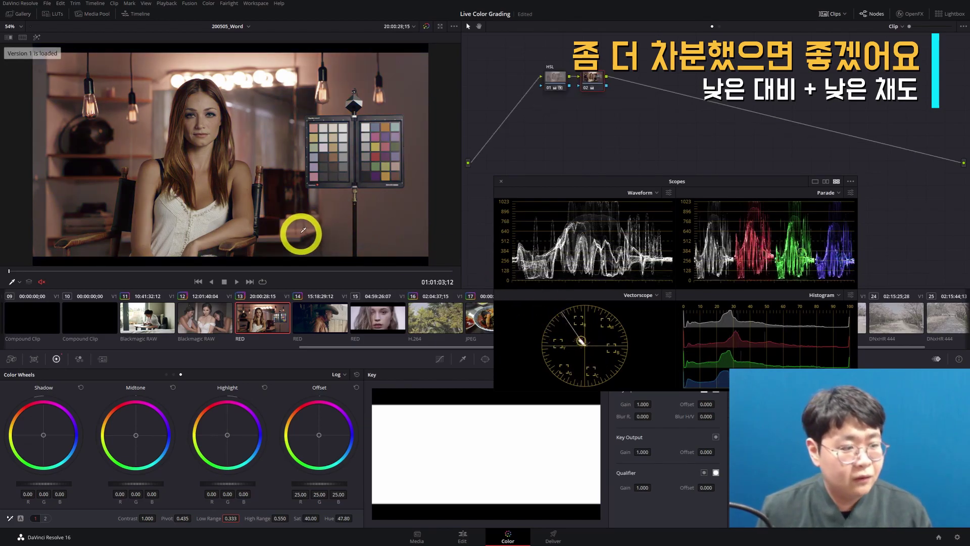
pyautogui.hotkey('ctrl', 'b')
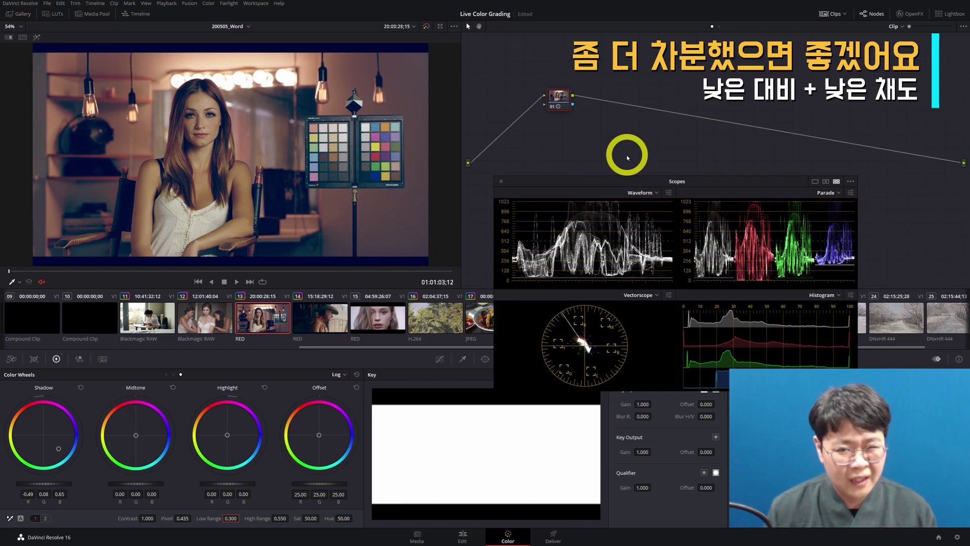
pyautogui.hotkey('ctrl', 'b')
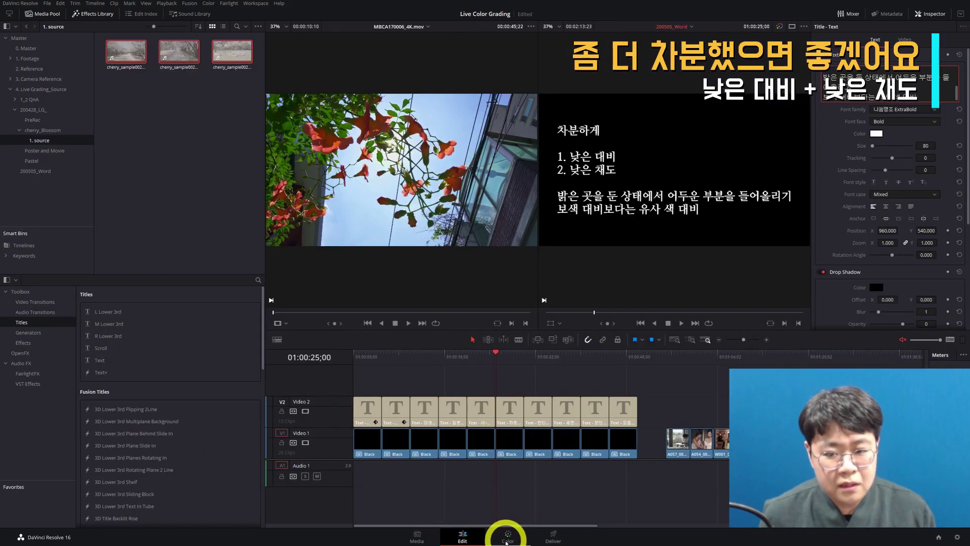
# Step: Return from the Edit page to the Color page with the "차분하게" title clip in view
pyautogui.click(507, 535)
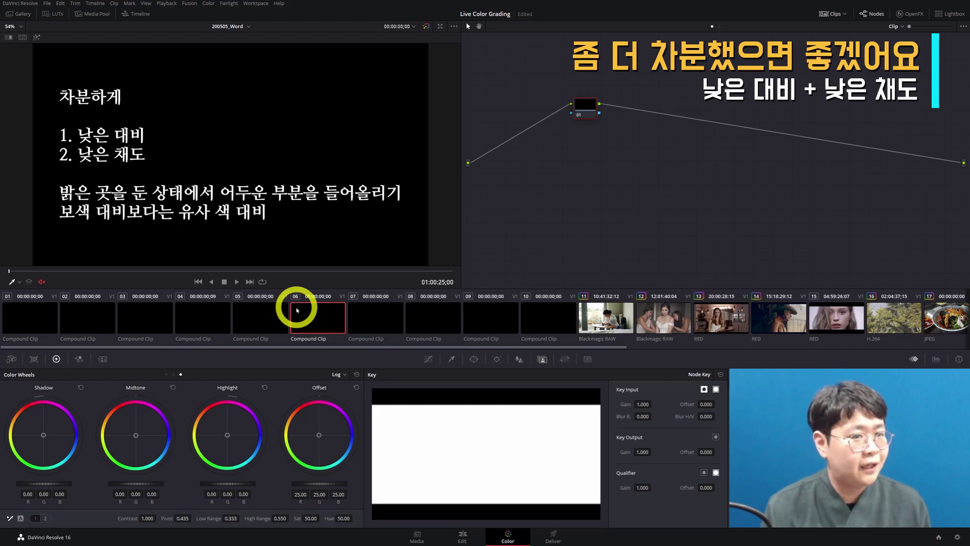
# Step: Add a node to the color chart clip, set its Saturation to 100.00 with the video scopes shown, and toggle the node for comparison
pyautogui.click(734, 320)
pyautogui.hotkey('alt', 's')
pyautogui.hotkey('ctrl', 'shift', 'w')
pyautogui.moveTo(273, 515); pyautogui.dragTo(372, 524)
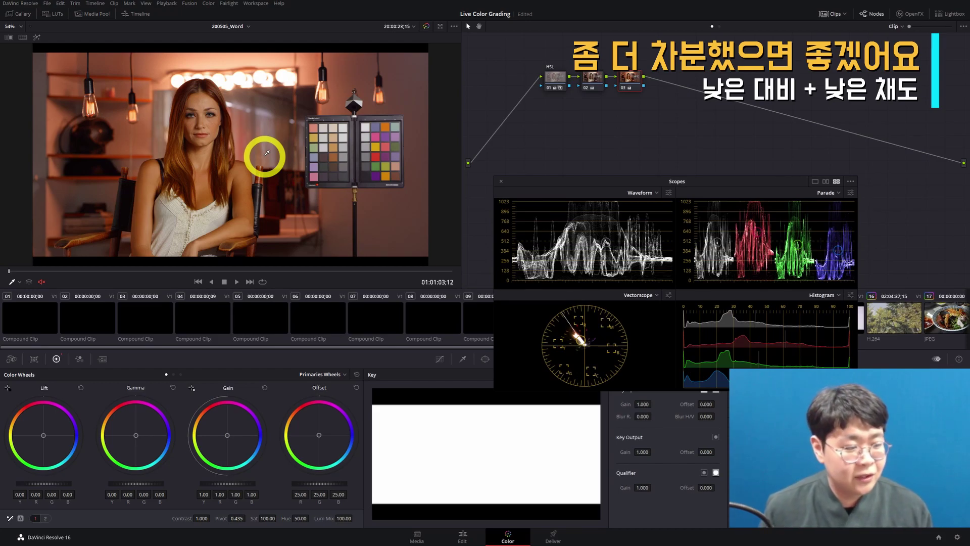
pyautogui.hotkey('ctrl', 'd')
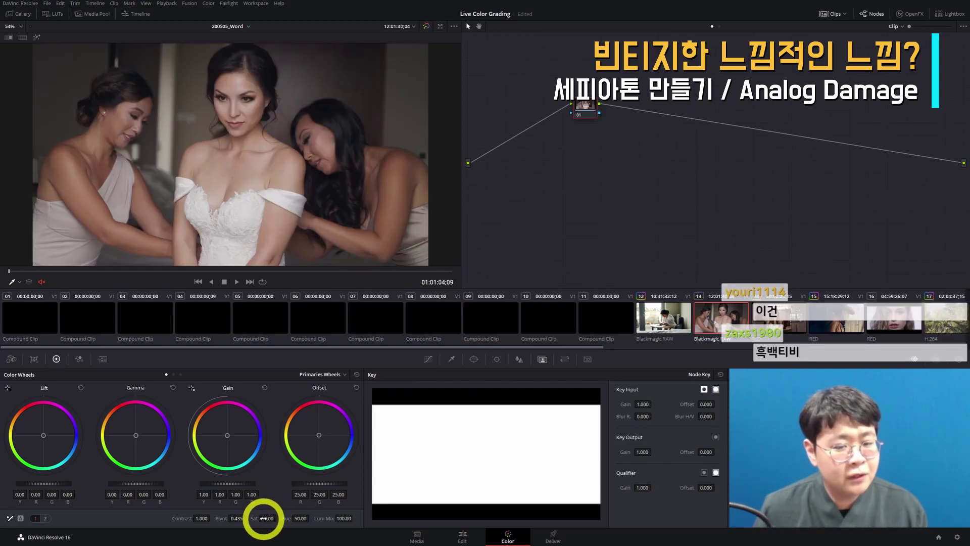
# Step: Set the bridal clip's Saturation to 20.00, and place a Solid Color generator above it on the Edit page timeline
pyautogui.doubleClick(264, 519)
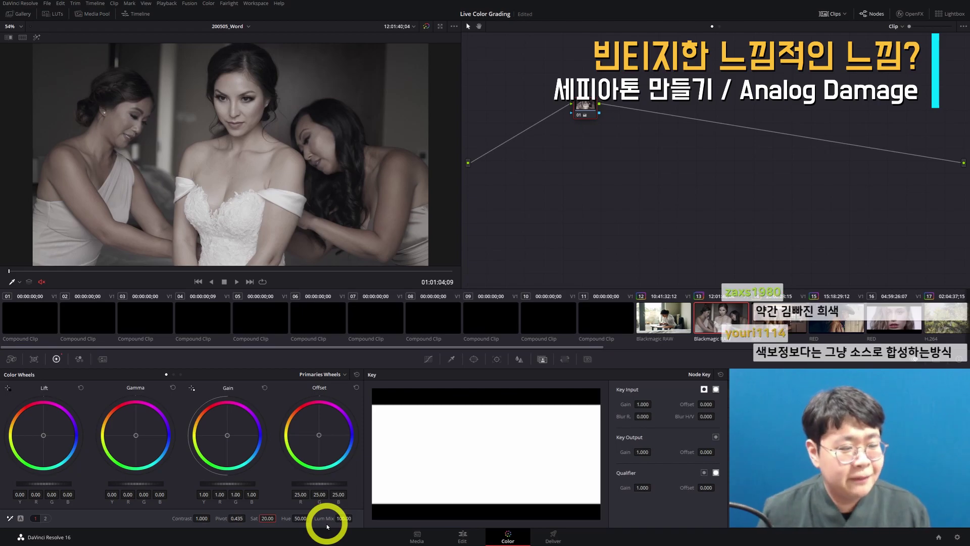
pyautogui.click(463, 536)
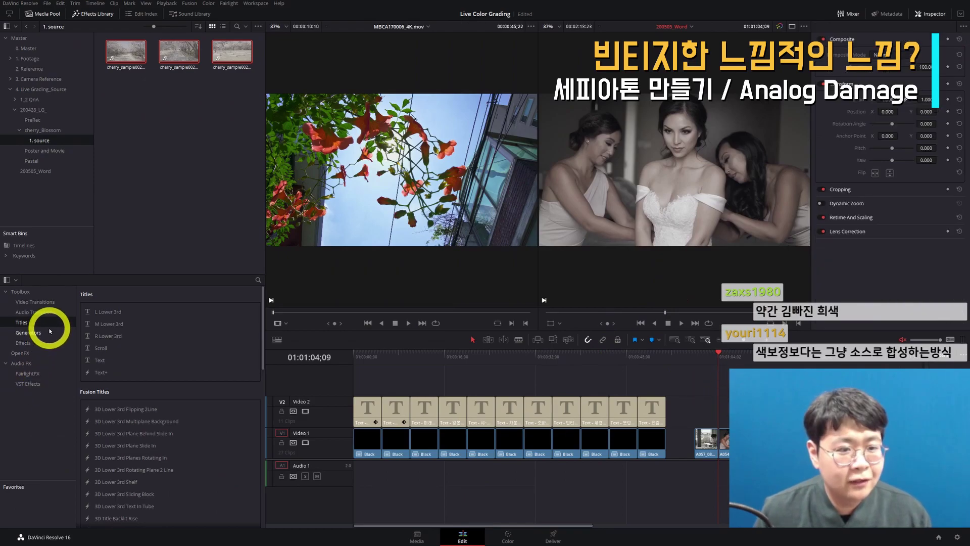
pyautogui.click(41, 332)
pyautogui.moveTo(104, 384); pyautogui.dragTo(720, 400)
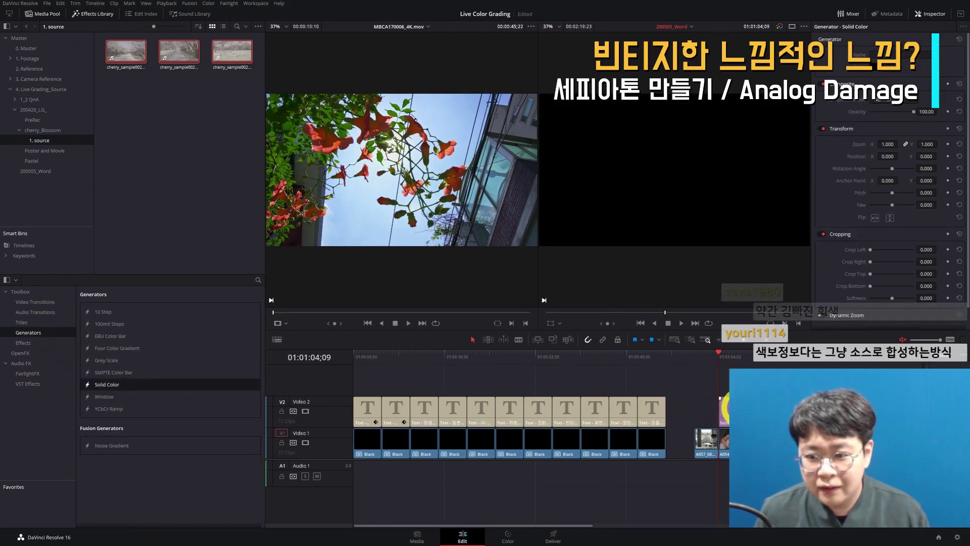
# Step: Set the Solid Color generator to brown #aa5500, and try composite modes until it darkly tints the bridal clip underneath
pyautogui.click(873, 72)
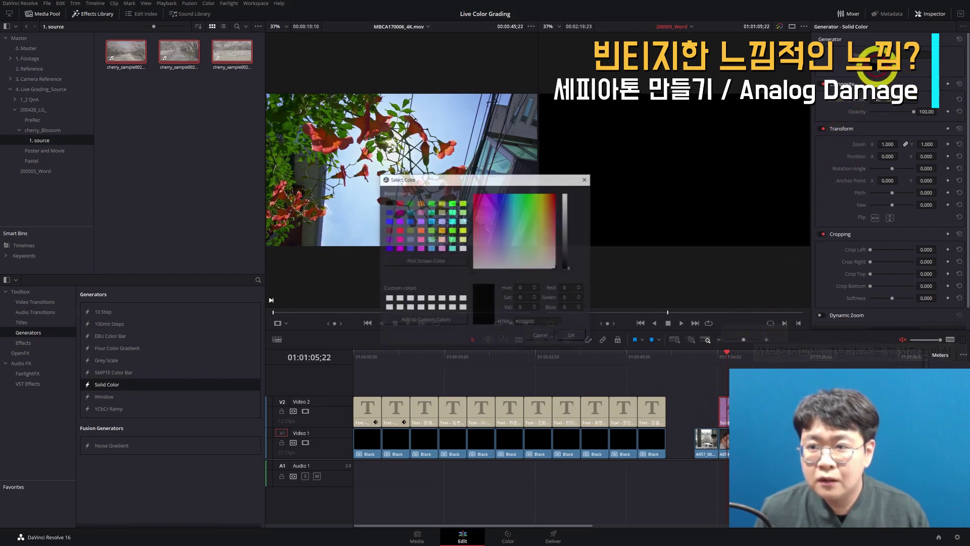
pyautogui.click(421, 202)
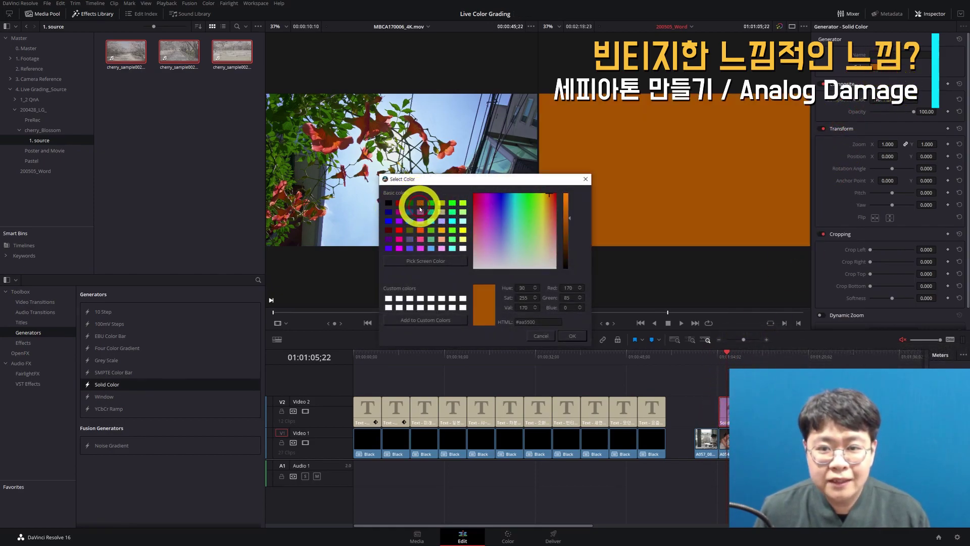
pyautogui.click(573, 336)
pyautogui.click(889, 99)
pyautogui.click(880, 128)
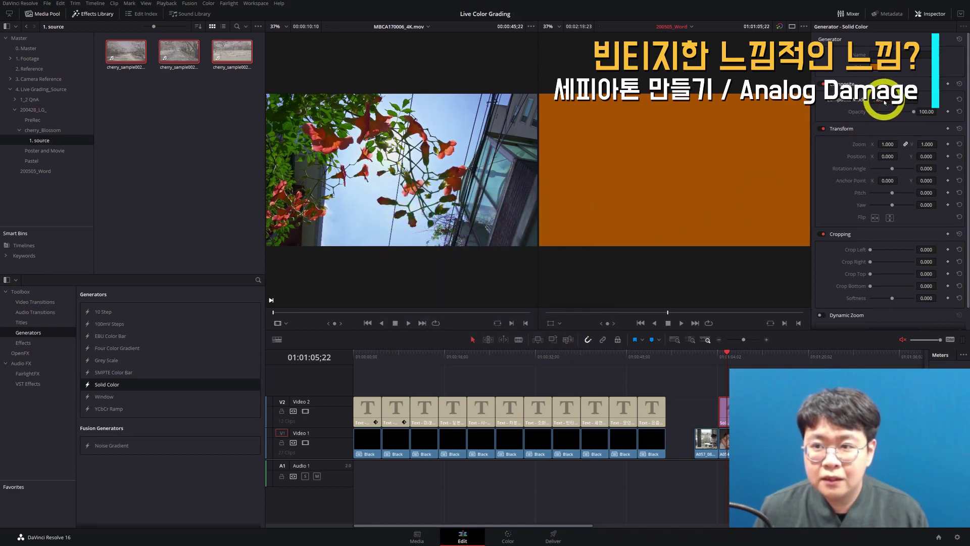
pyautogui.scroll(-4, 884, 101)
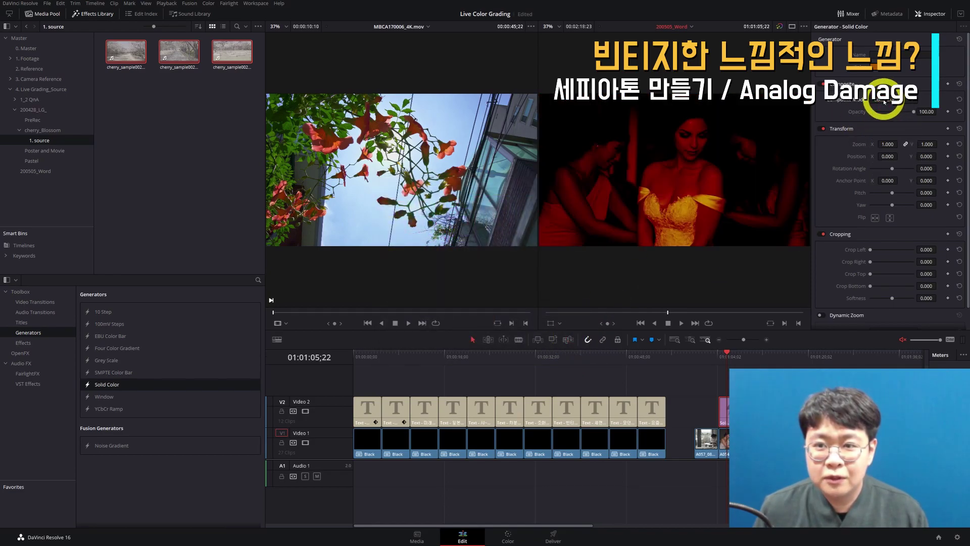
pyautogui.scroll(-2, 884, 102)
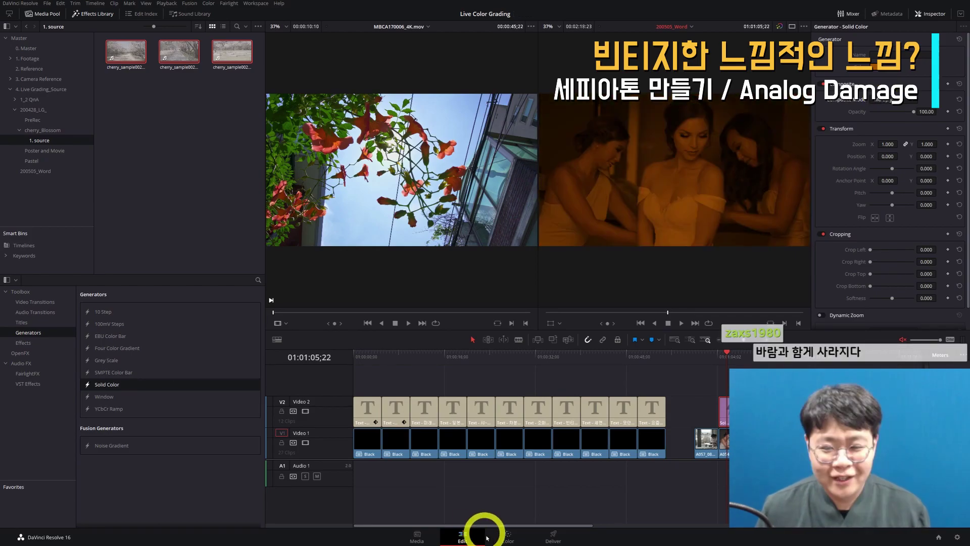
# Step: Check the sepia look on the Color page, and remove the brown overlay and the desaturation from the bridal clip
pyautogui.click(508, 536)
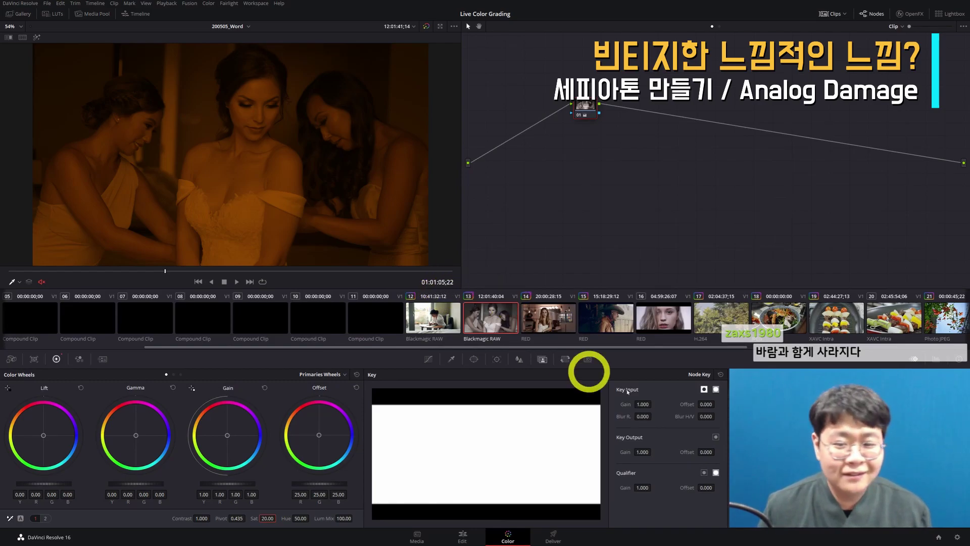
pyautogui.click(461, 535)
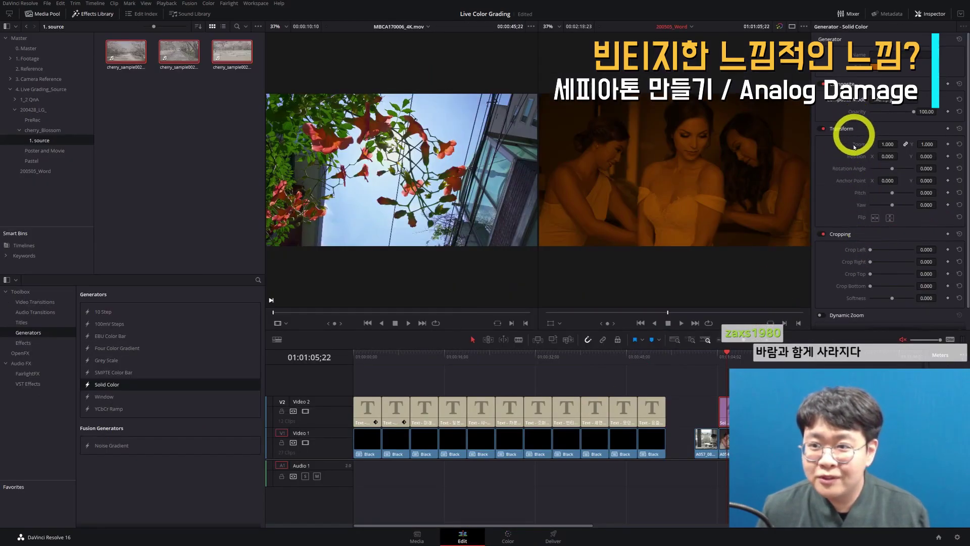
pyautogui.click(508, 535)
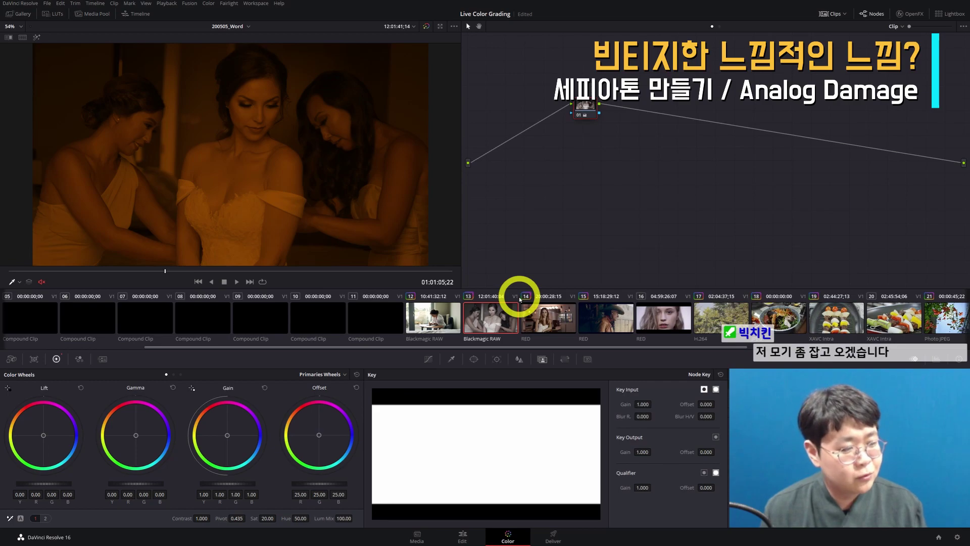
pyautogui.click(462, 535)
pyautogui.click(324, 539)
pyautogui.click(325, 538)
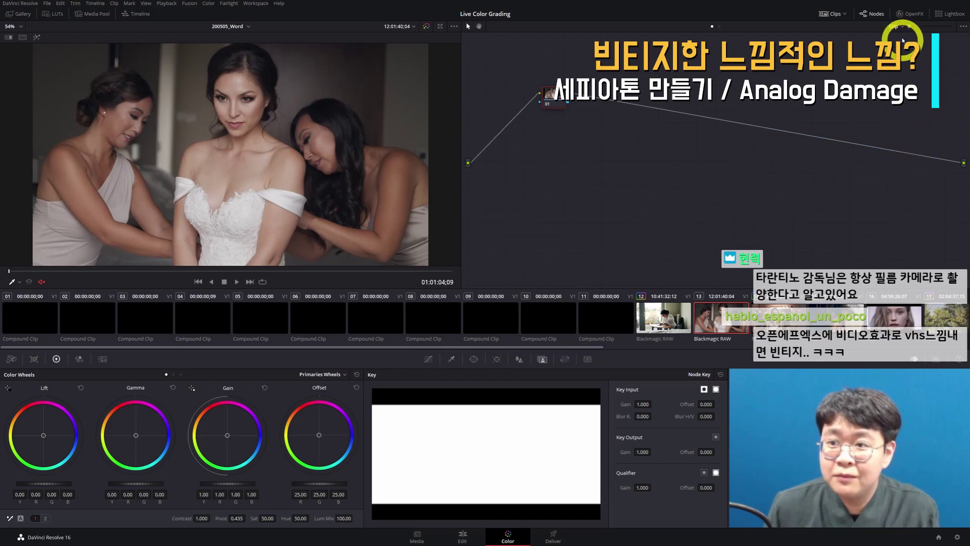
# Step: Try the Film Damage effect on the bridal clip's node, play the result, and undo the effect
pyautogui.click(904, 13)
pyautogui.scroll(5, 898, 117)
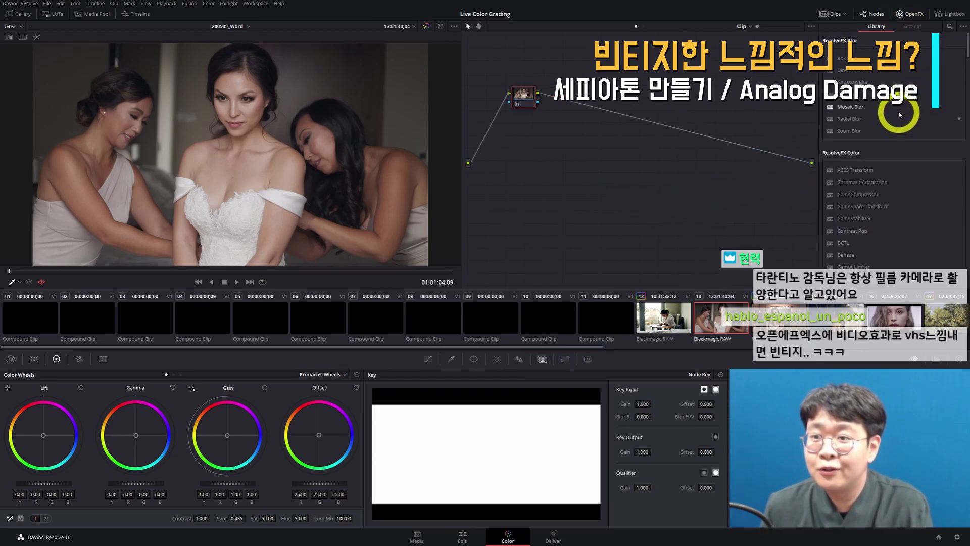
pyautogui.scroll(-10, 893, 166)
pyautogui.moveTo(861, 202); pyautogui.dragTo(525, 107)
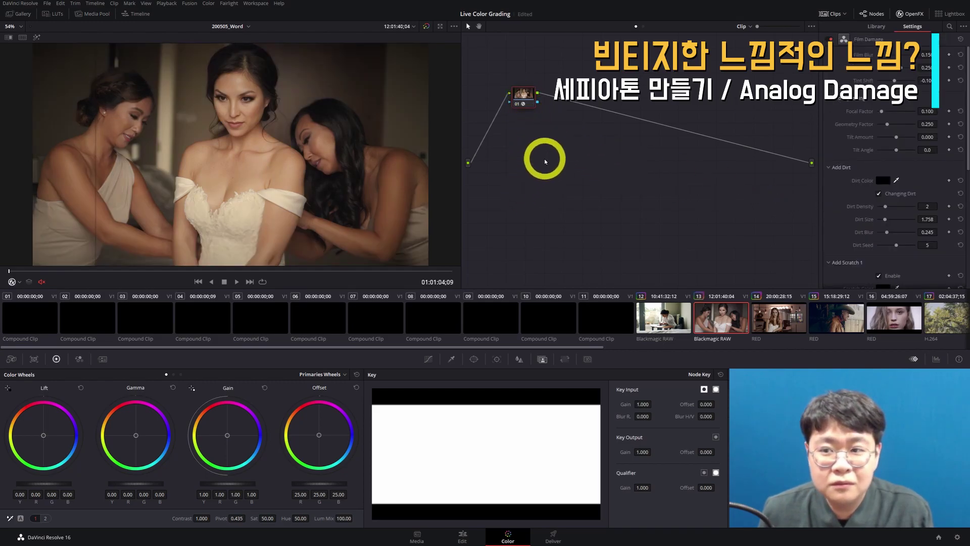
pyautogui.press('space')
pyautogui.hotkey('ctrl', 'z')
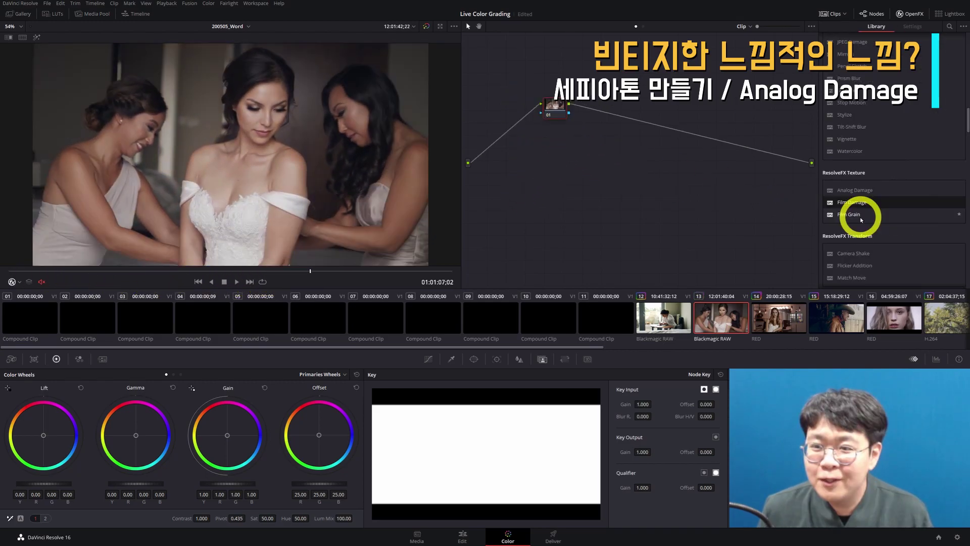
# Step: Apply the Analog Damage effect to the bridal clip's node, undoing and redoing it once
pyautogui.scroll(-3, 862, 218)
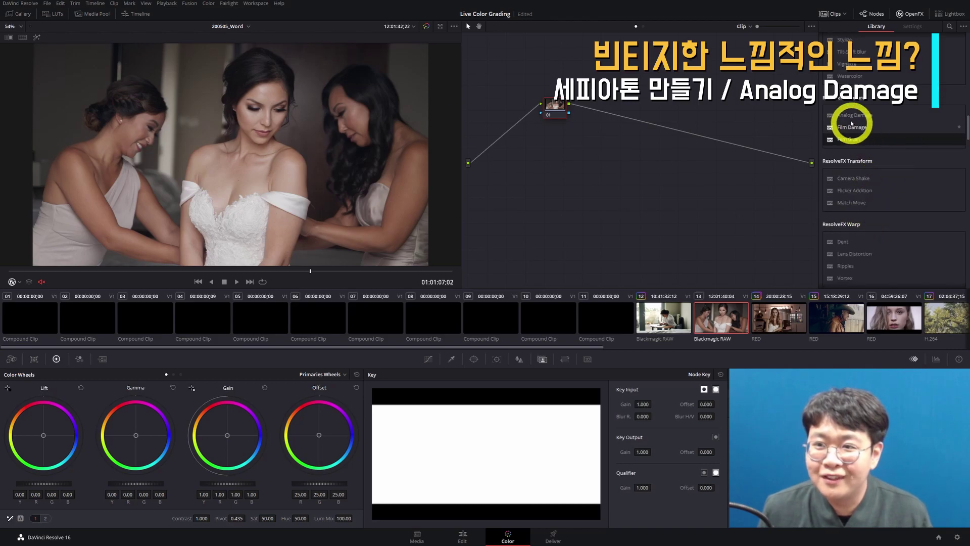
pyautogui.moveTo(852, 115); pyautogui.dragTo(553, 108)
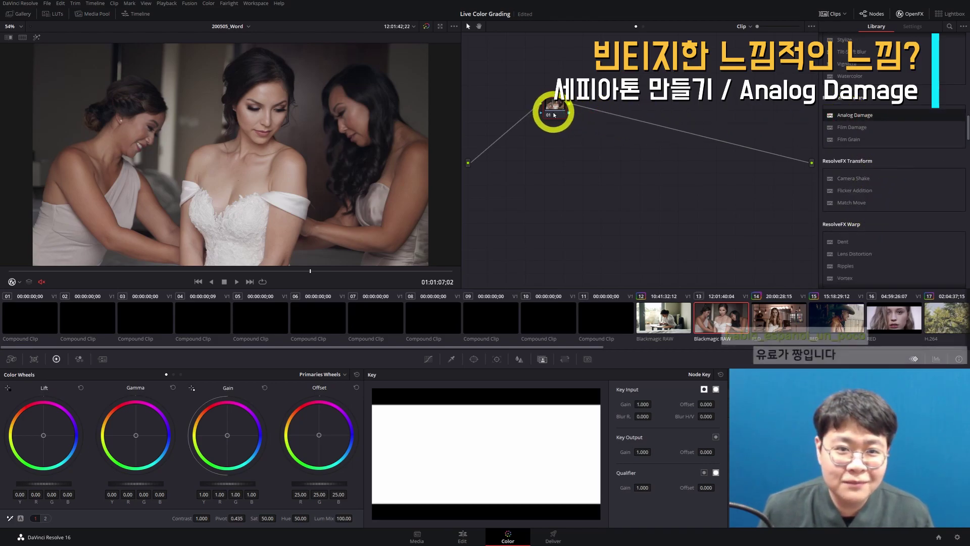
pyautogui.hotkey('ctrl', 'z')
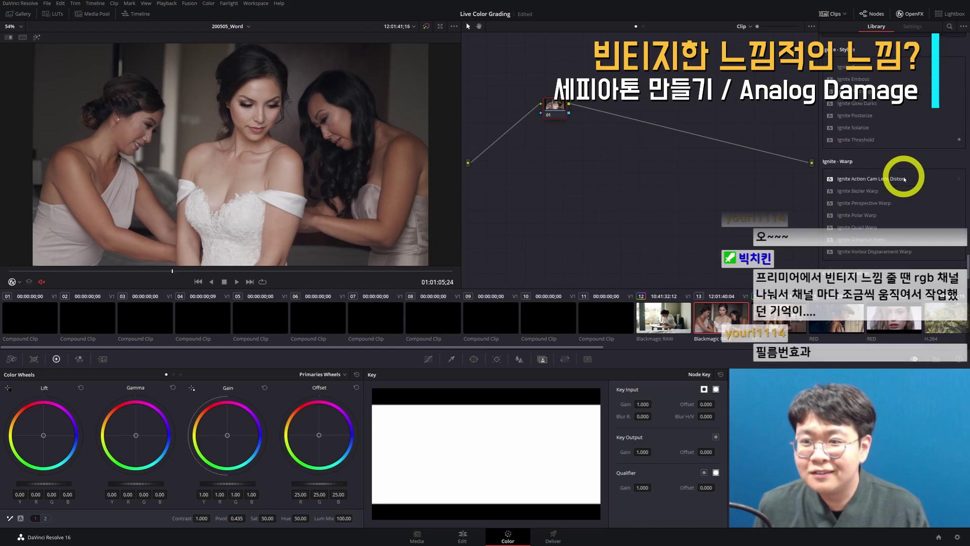
pyautogui.hotkey('ctrl', 'shift', 'z')
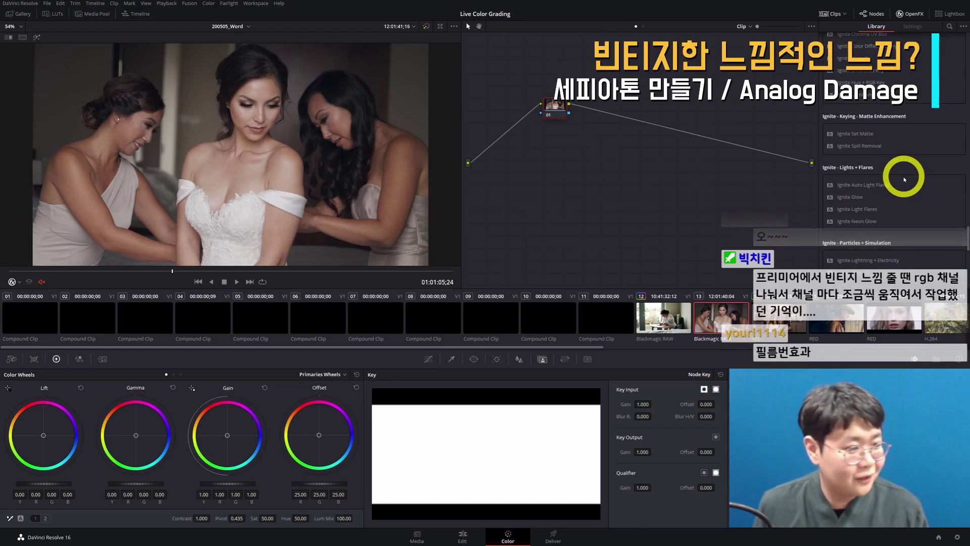
# Step: Preview the Analog Damage presets on the bridal clip and choose Old VHS
pyautogui.click(935, 55)
pyautogui.click(898, 64)
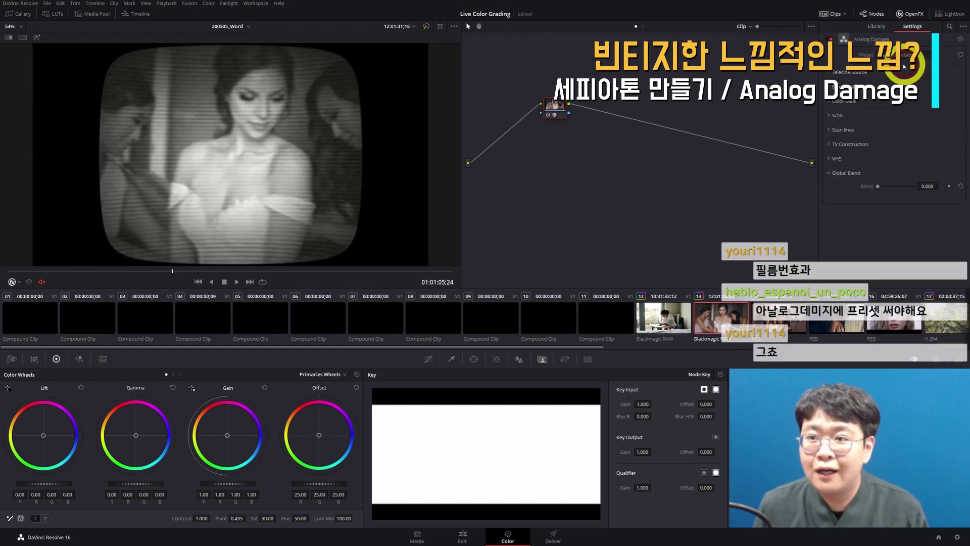
pyautogui.scroll(-1, 891, 55)
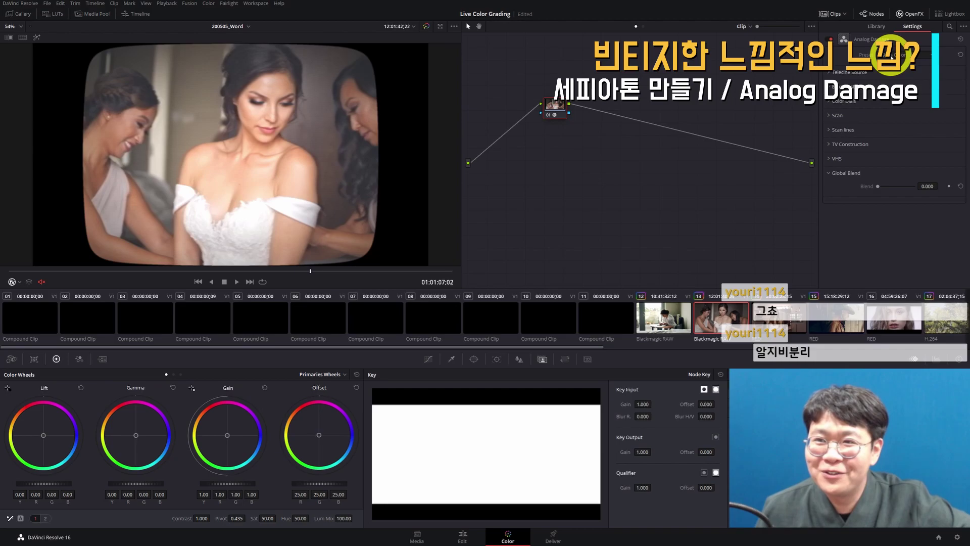
pyautogui.scroll(-2, 891, 56)
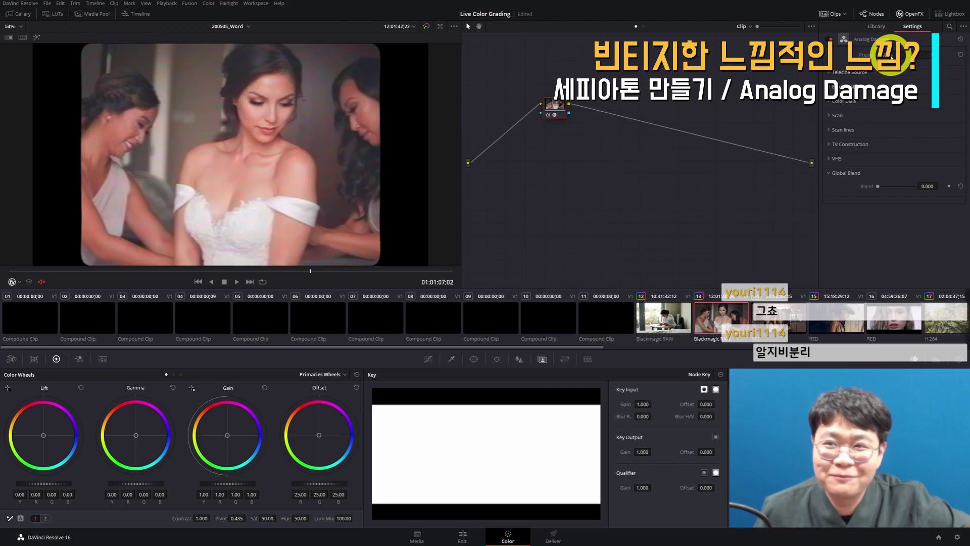
pyautogui.scroll(-1, 892, 56)
pyautogui.scroll(-1, 892, 55)
pyautogui.click(891, 56)
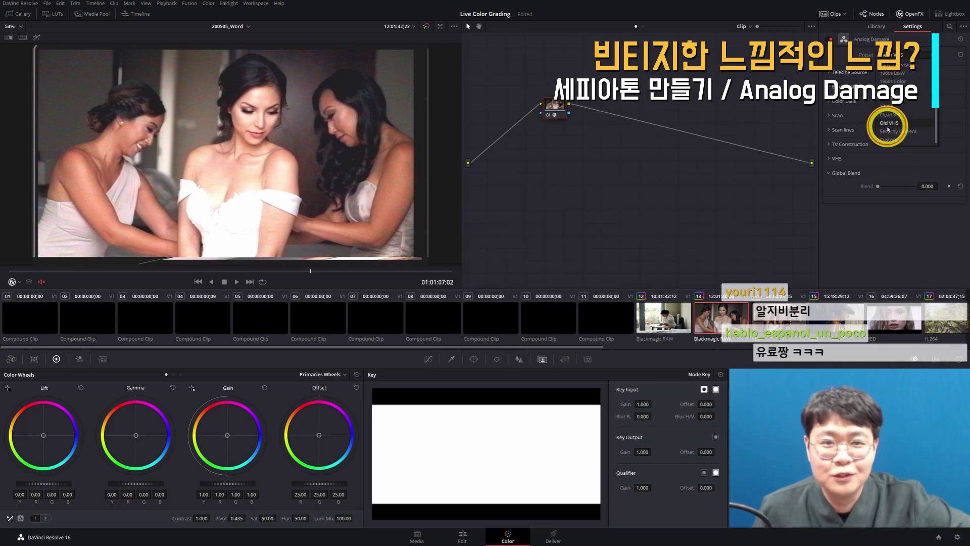
pyautogui.click(887, 124)
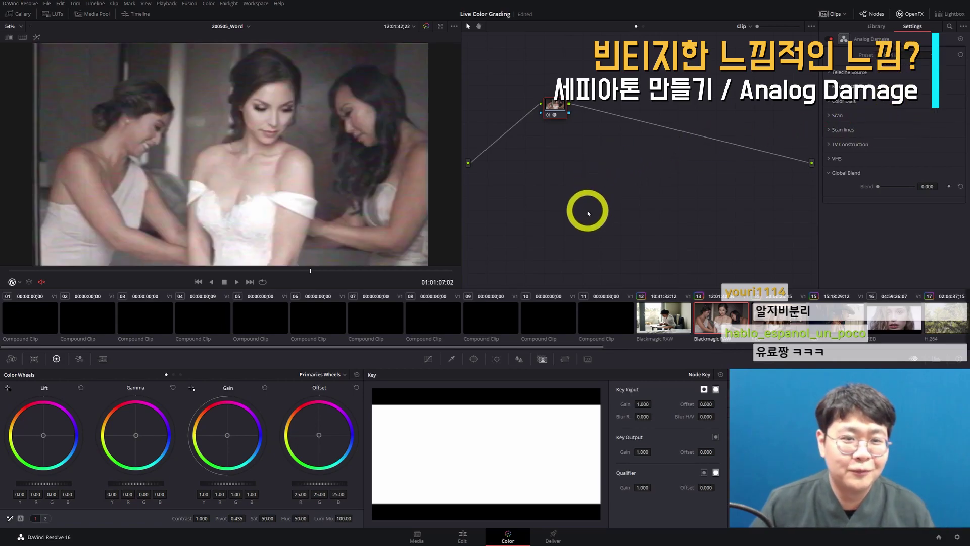
# Step: Play the bridal clip from near its start with the Old VHS look, and undo the Analog Damage effect
pyautogui.click(23, 271)
pyautogui.press('space')
pyautogui.press('space')
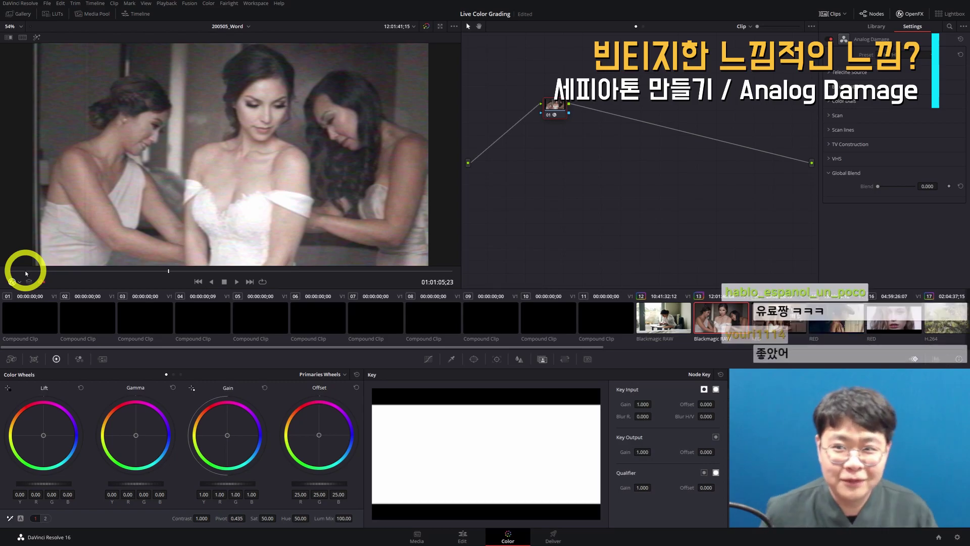
pyautogui.hotkey('ctrl', 'z')
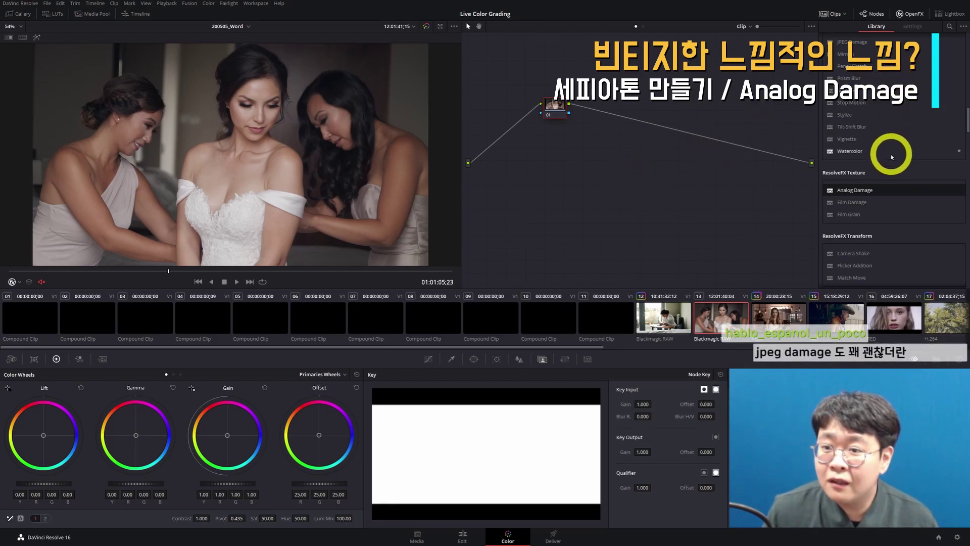
# Step: Try the JPEG Damage effect on the bridal clip, scrub through it, and vary and reset the effect's second parameter
pyautogui.scroll(5, 895, 158)
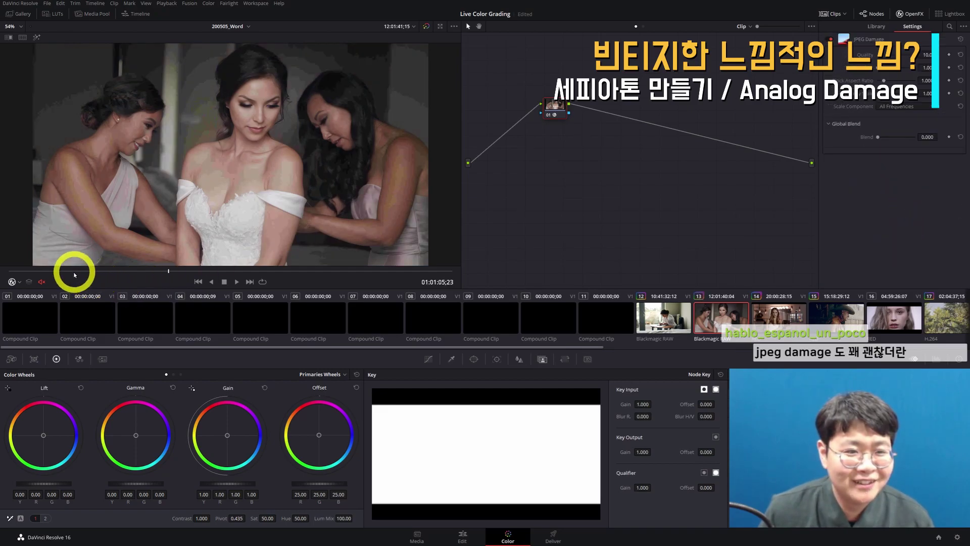
pyautogui.moveTo(71, 273); pyautogui.dragTo(146, 282)
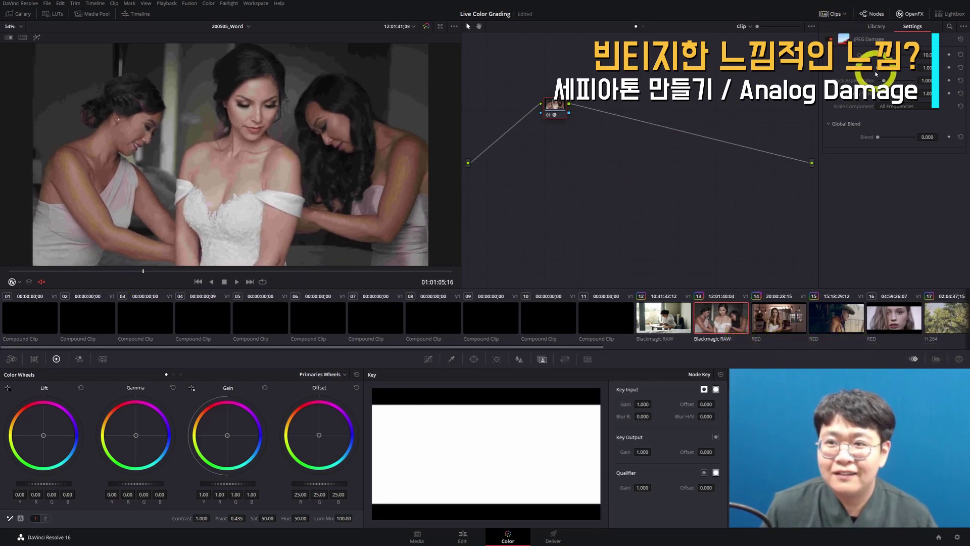
pyautogui.moveTo(878, 68)
pyautogui.mouseDown()
pyautogui.moveTo(887, 70)
pyautogui.moveTo(870, 71)
pyautogui.mouseUp()
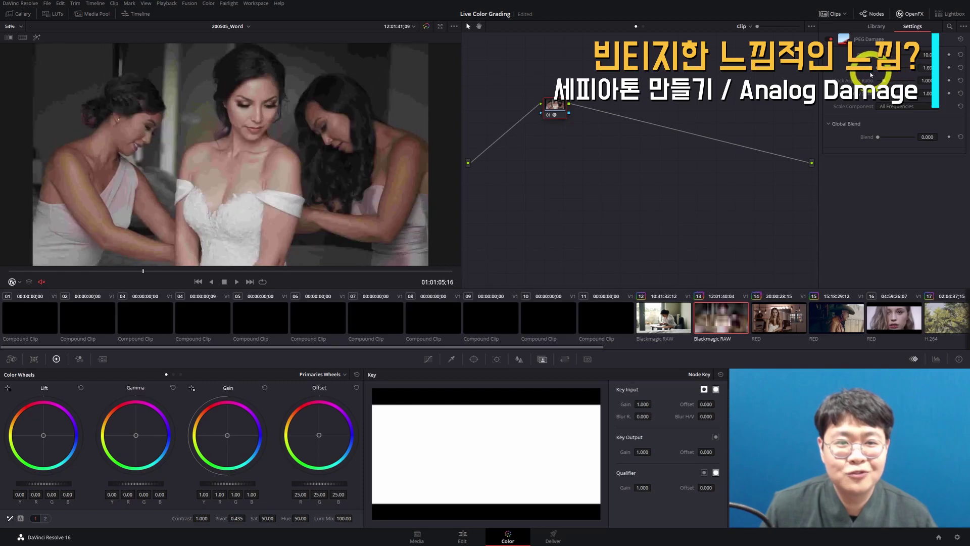
pyautogui.click(961, 68)
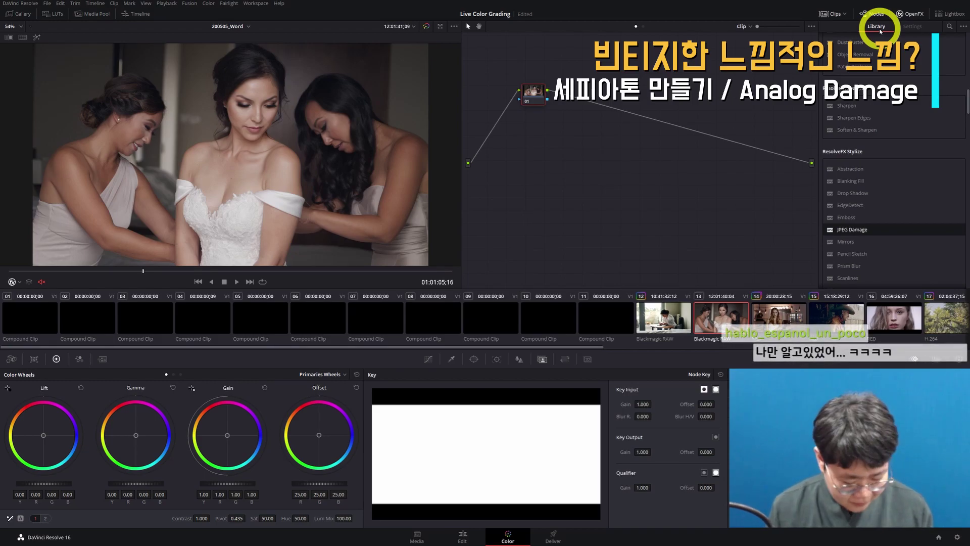
# Step: Add a splitter/combiner group with three channel nodes after the bridal clip's first node, and set the Sizing mode to Node Sizing
pyautogui.click(521, 112)
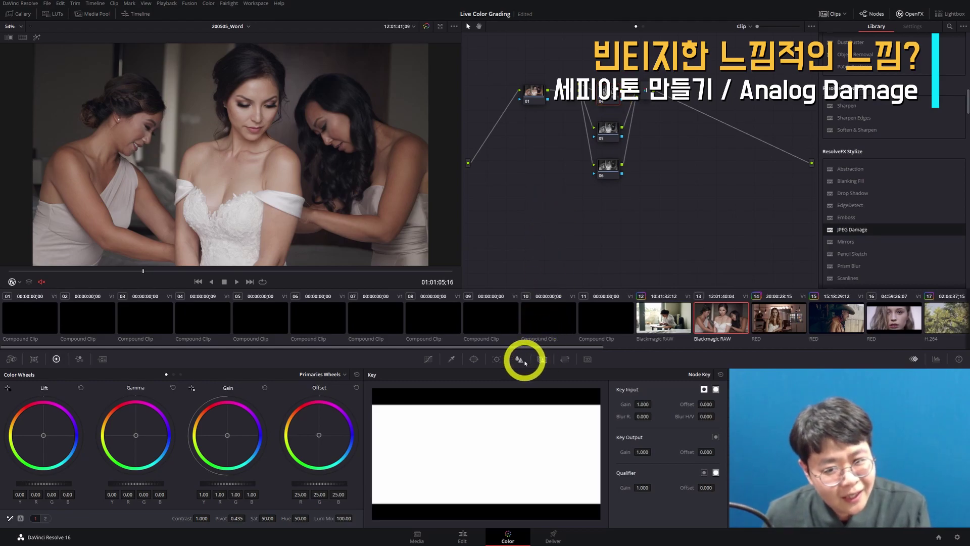
pyautogui.click(566, 359)
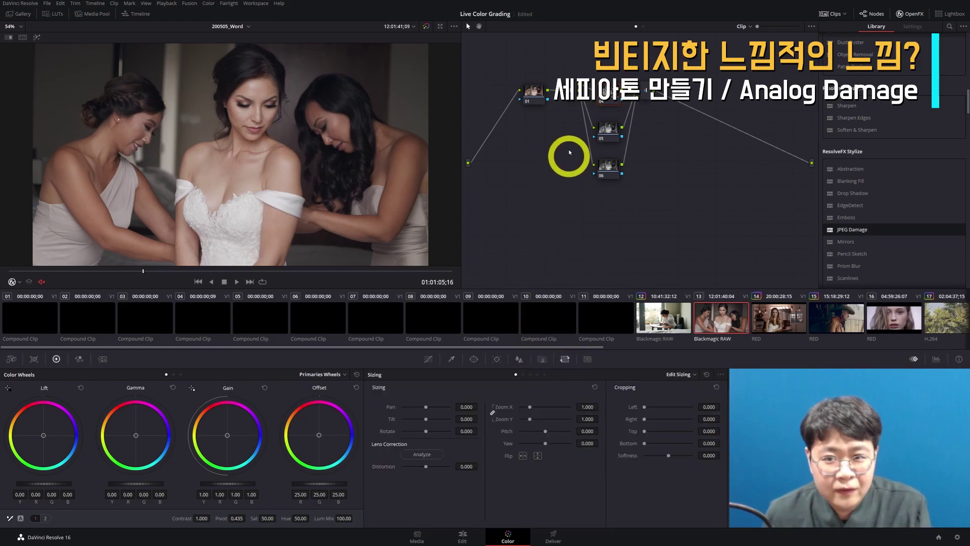
pyautogui.click(682, 374)
pyautogui.click(699, 410)
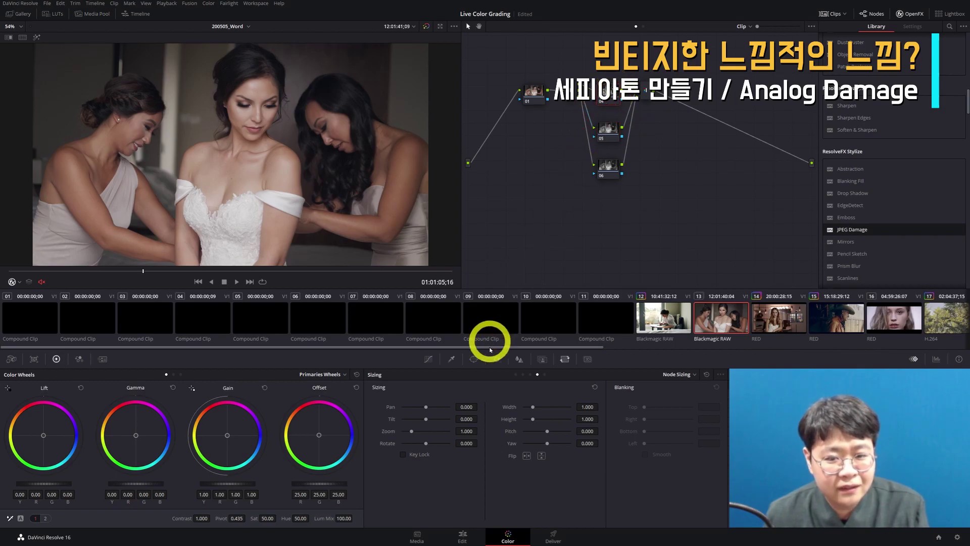
# Step: Shift the channels apart horizontally by setting Pan to -19 on the first channel node and to about 37 on the third, node 06
pyautogui.moveTo(461, 406); pyautogui.dragTo(459, 408)
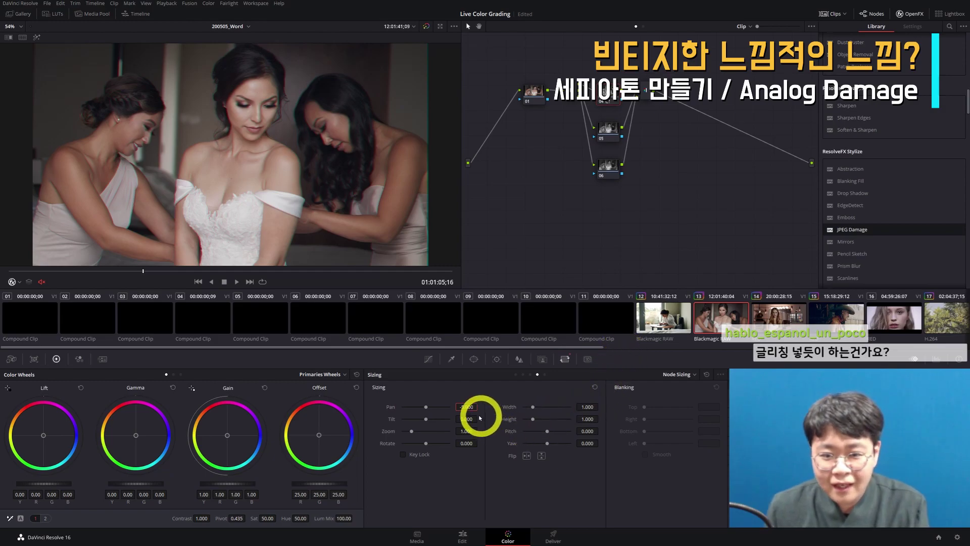
pyautogui.moveTo(469, 407); pyautogui.dragTo(460, 409)
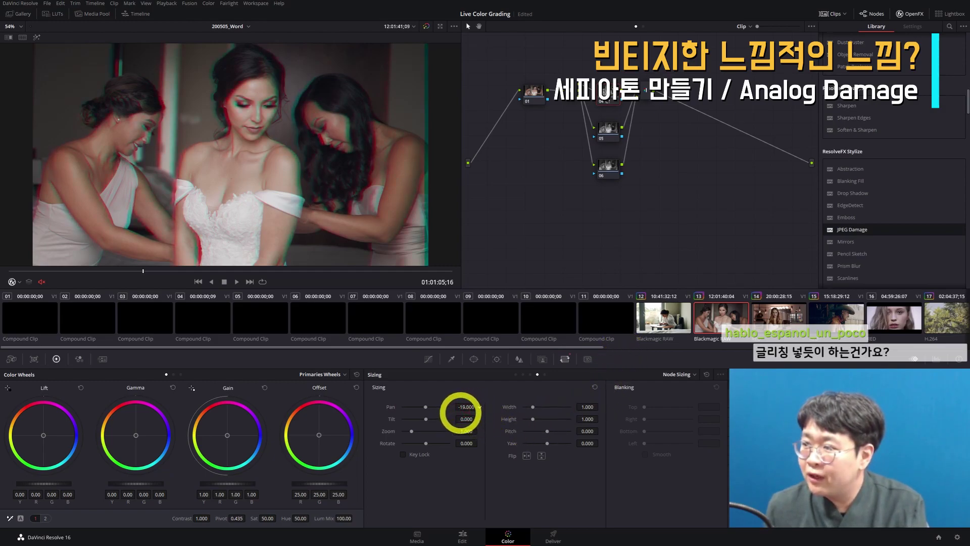
pyautogui.click(608, 166)
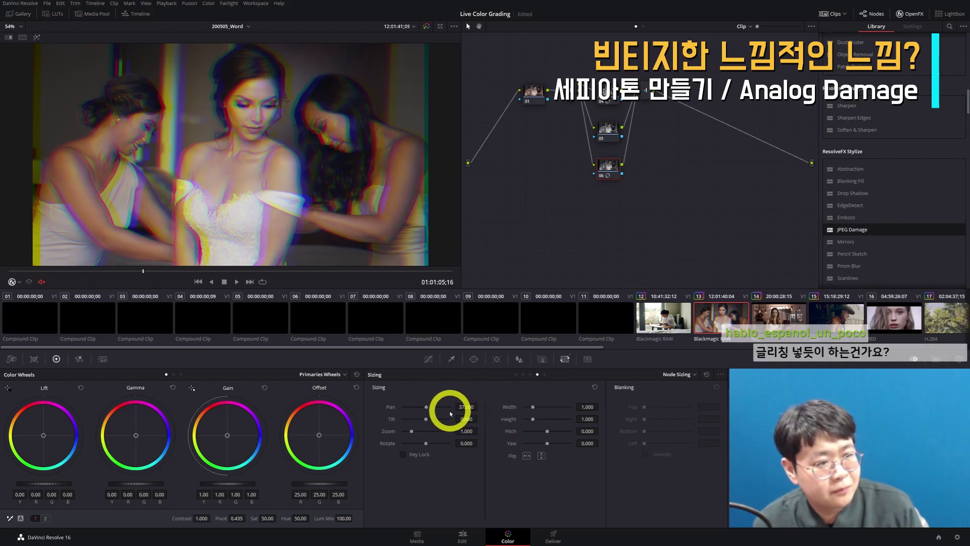
# Step: Add a parallel branch around the channel group, fed by node 01, and arrange the nodes with parallel node 09 underneath
pyautogui.moveTo(524, 95); pyautogui.dragTo(501, 132)
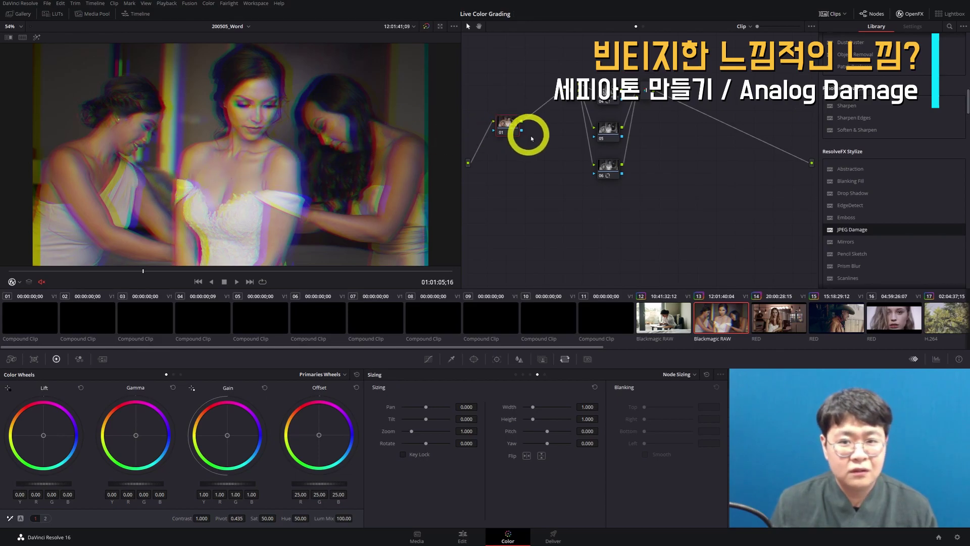
pyautogui.moveTo(654, 96); pyautogui.dragTo(695, 149)
pyautogui.hotkey('alt', 'p')
pyautogui.moveTo(687, 172); pyautogui.dragTo(661, 229)
pyautogui.moveTo(524, 130); pyautogui.dragTo(611, 238)
pyautogui.moveTo(708, 150); pyautogui.dragTo(693, 116)
pyautogui.click(603, 233)
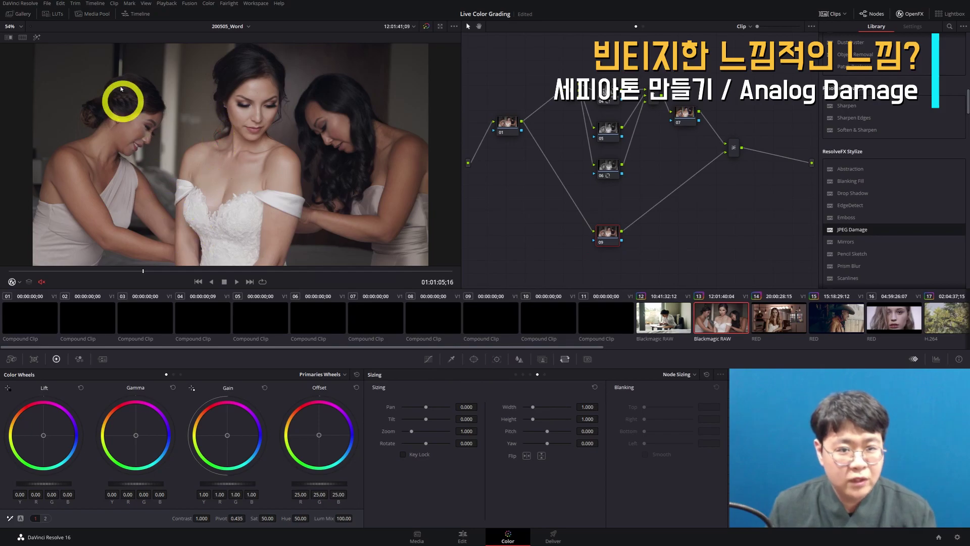
# Step: Mask node 09 with a tall circular window around the bride, size about 51, aspect about 29, softness about 11
pyautogui.click(474, 359)
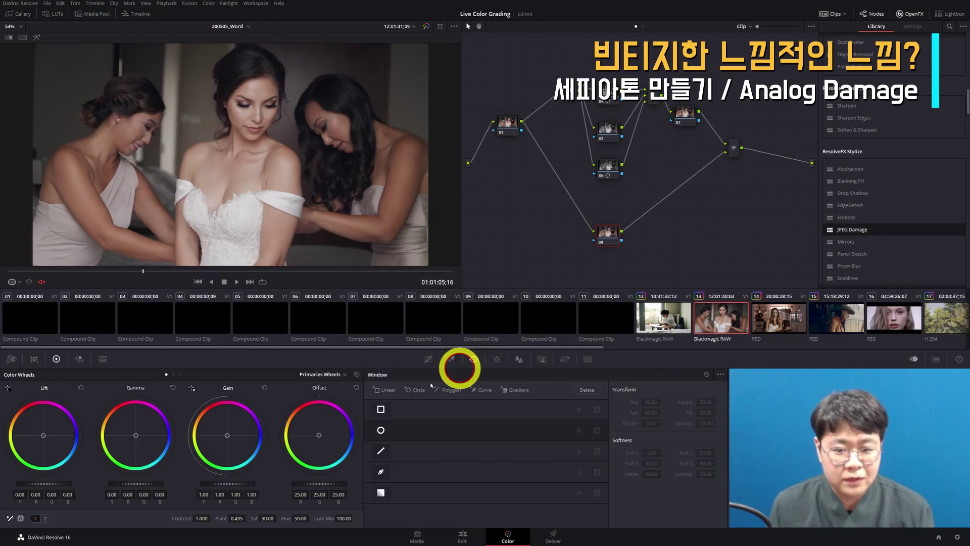
pyautogui.click(380, 430)
pyautogui.moveTo(233, 89); pyautogui.dragTo(232, 50)
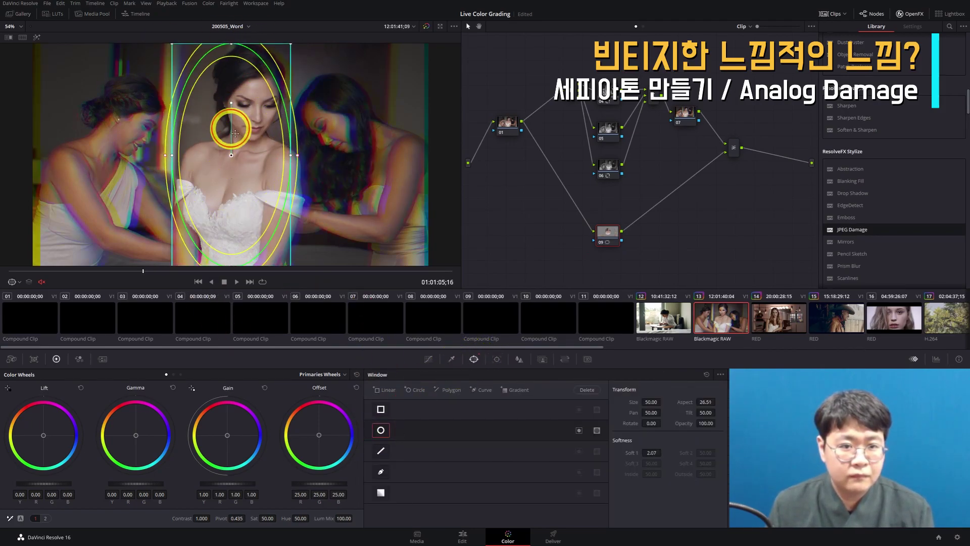
pyautogui.moveTo(228, 123); pyautogui.dragTo(241, 131)
pyautogui.moveTo(320, 163); pyautogui.dragTo(343, 172)
pyautogui.moveTo(255, 186); pyautogui.dragTo(252, 179)
pyautogui.moveTo(301, 159); pyautogui.dragTo(307, 159)
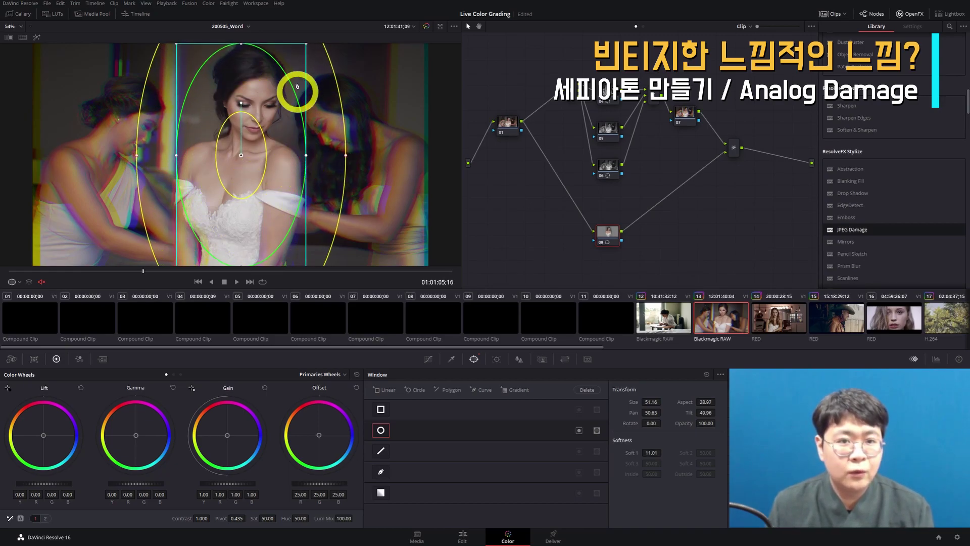
# Step: Set the Key Output Gain of node 09 to 0.8
pyautogui.click(543, 358)
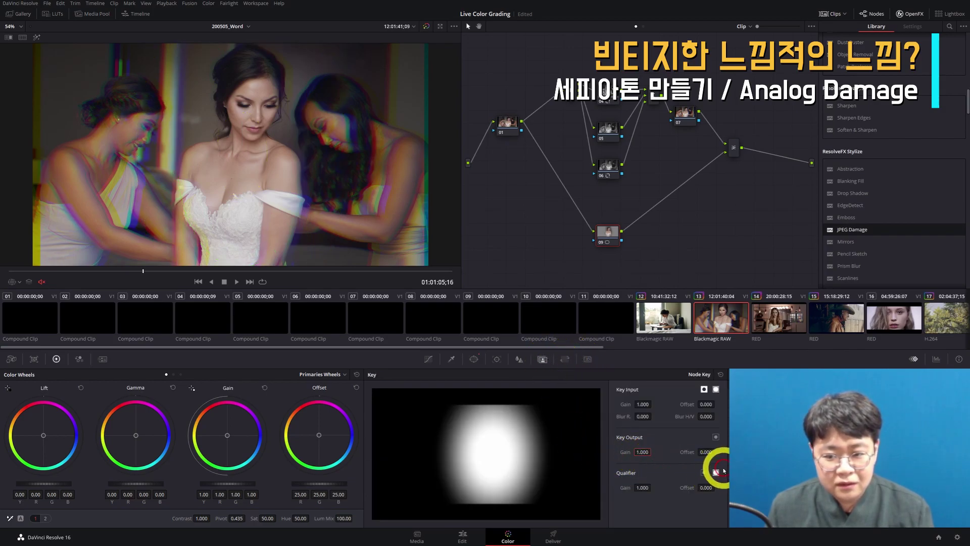
pyautogui.click(627, 450)
pyautogui.moveTo(626, 450); pyautogui.dragTo(610, 449)
pyautogui.doubleClick(647, 450)
pyautogui.write('.8')
pyautogui.press('Return')
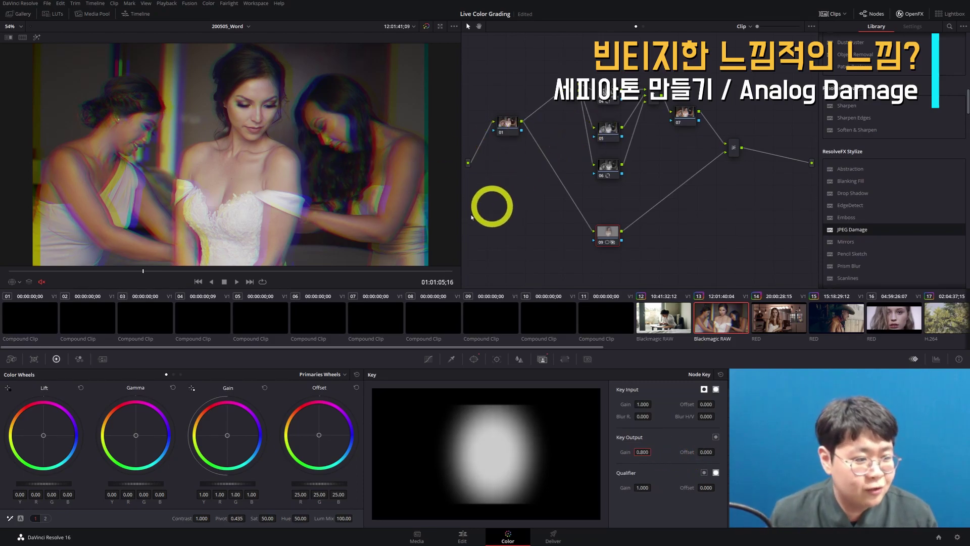
# Step: Add a serial node after the parallel mixer and raise its Low soft clip in the Custom curves while monitoring the scopes
pyautogui.click(733, 148)
pyautogui.hotkey('alt', 's')
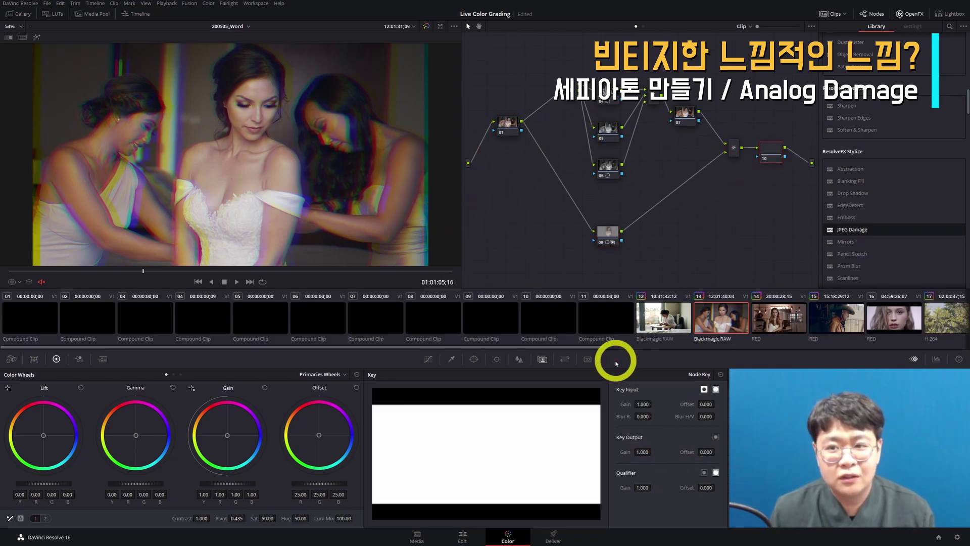
pyautogui.hotkey('ctrl', 'shift', 'w')
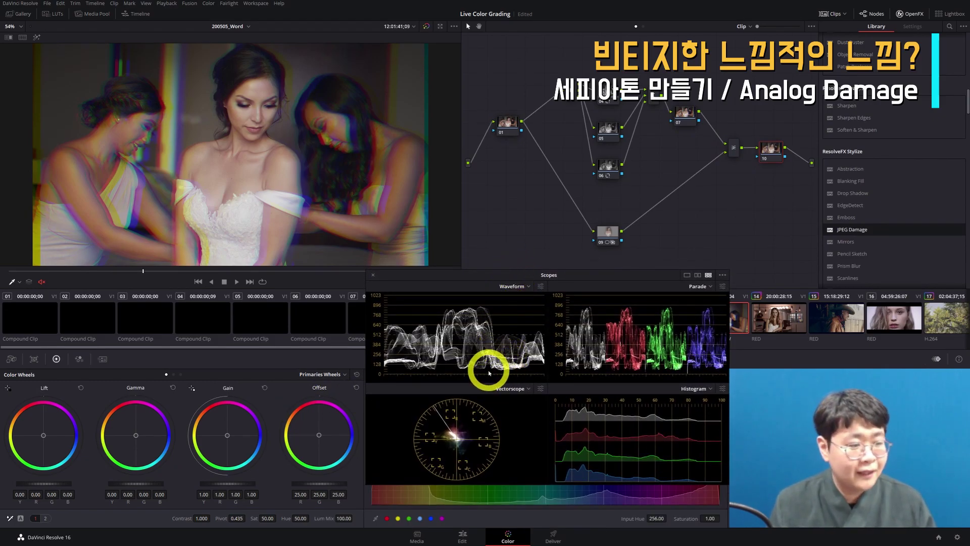
pyautogui.moveTo(491, 276); pyautogui.dragTo(132, 280)
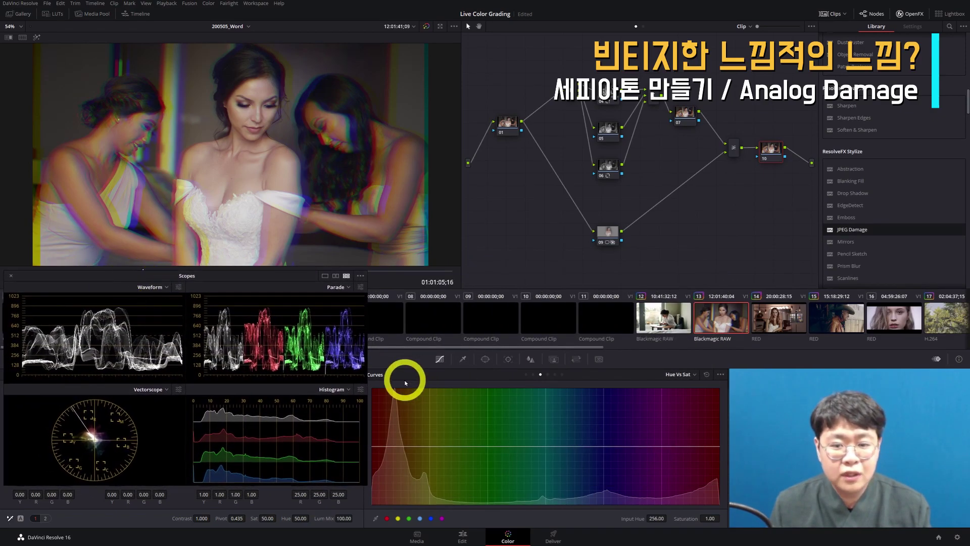
pyautogui.click(525, 375)
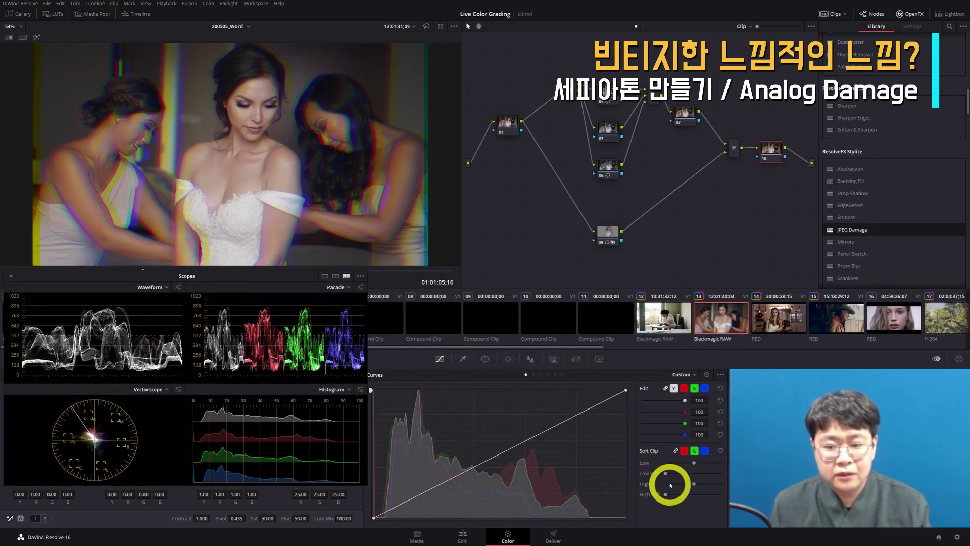
pyautogui.moveTo(695, 465); pyautogui.dragTo(705, 463)
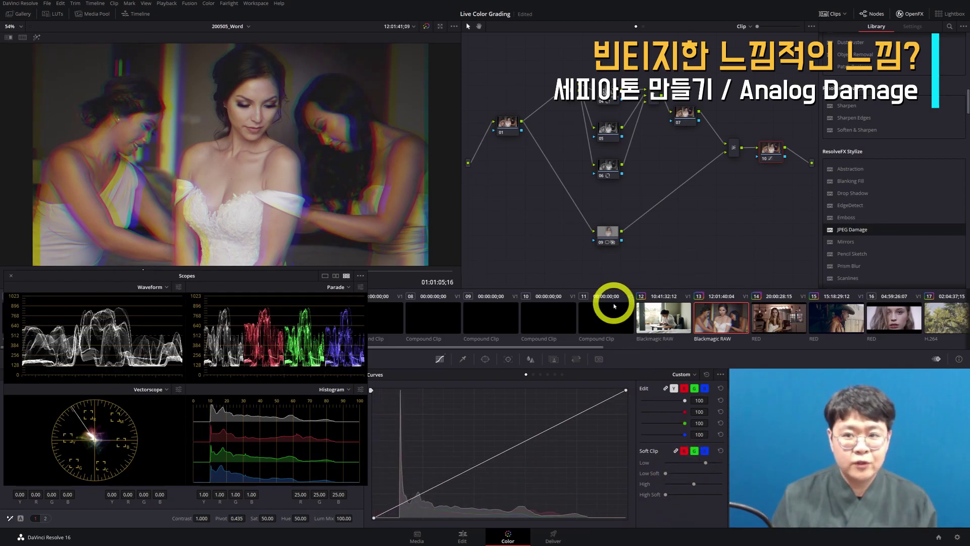
# Step: Add another serial node, set its saturation to 35 and push Offset toward warm orange, about 29.42 red, 24.01 green and 19.53 blue
pyautogui.click(909, 13)
pyautogui.hotkey('alt', 's')
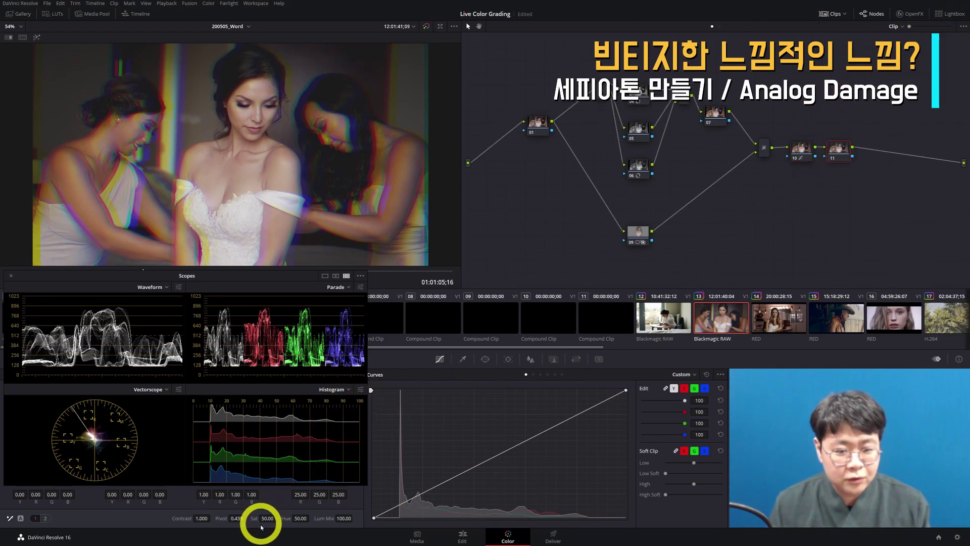
pyautogui.moveTo(267, 518); pyautogui.dragTo(255, 518)
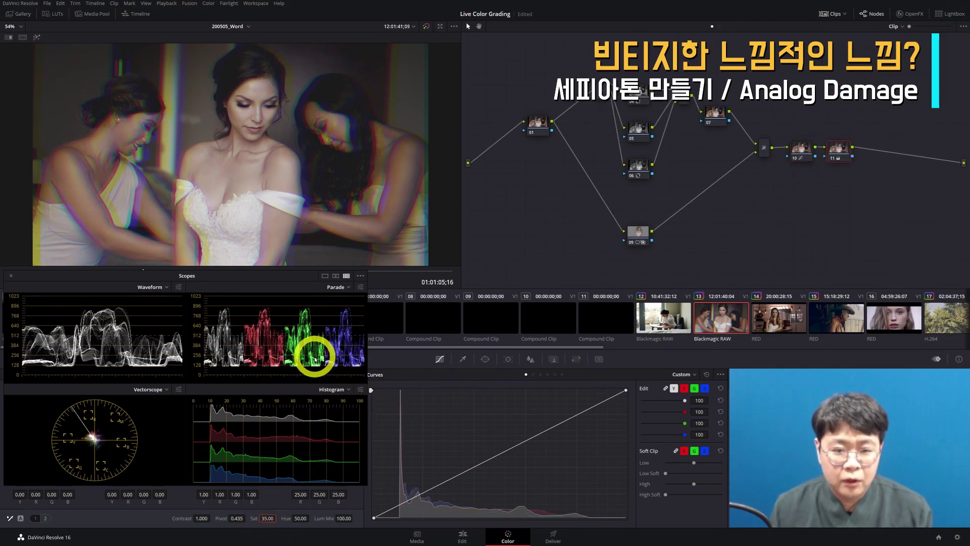
pyautogui.hotkey('ctrl', 'shift', 'w')
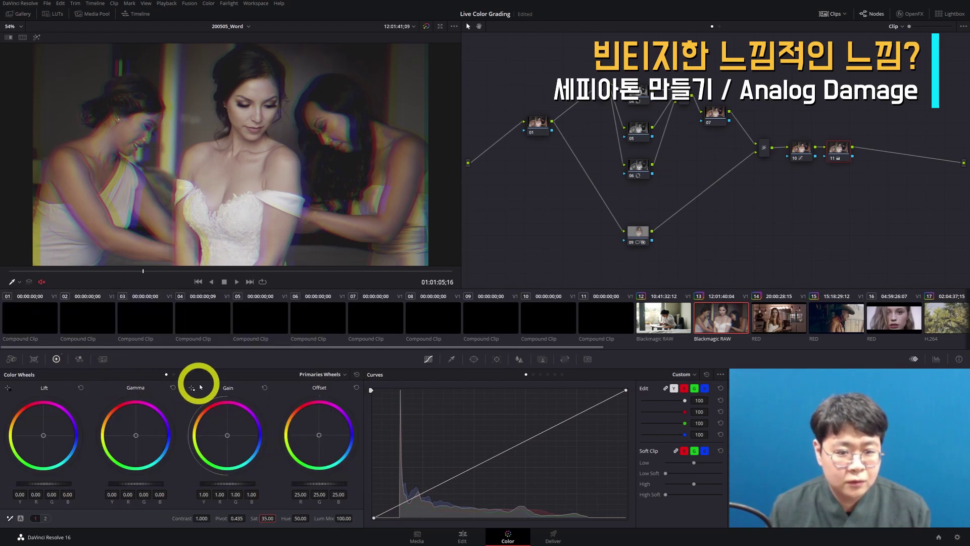
pyautogui.moveTo(324, 439); pyautogui.dragTo(288, 398)
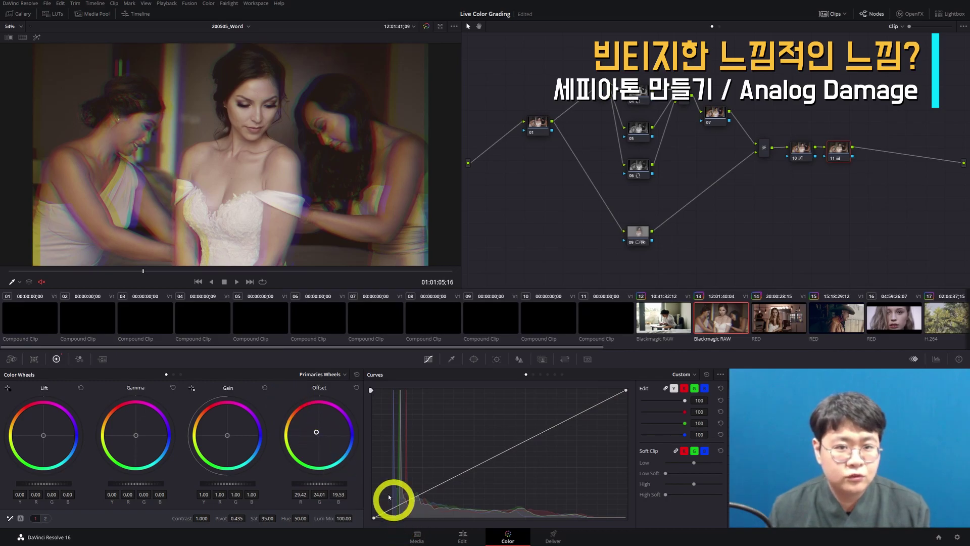
# Step: Show the scopes beside the graded bridal clip and locate Film Damage and Analog Damage among the ResolveFX Texture effects
pyautogui.hotkey('ctrl', 'shift', 'w')
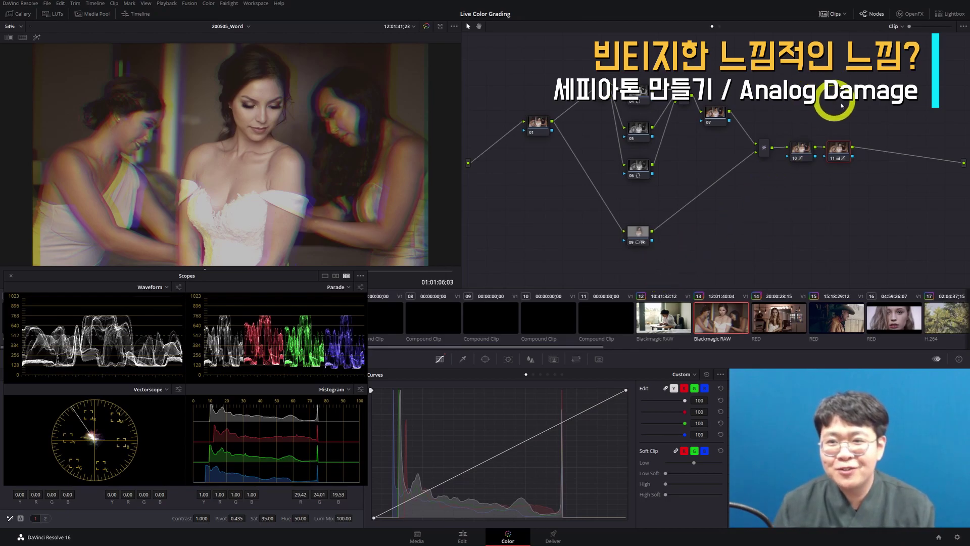
pyautogui.hotkey('alt', 's')
pyautogui.click(929, 14)
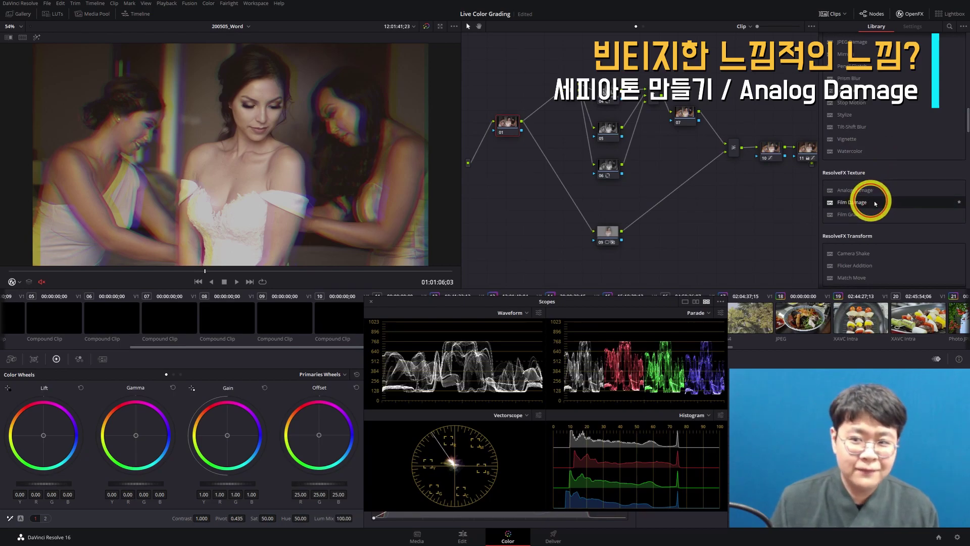
pyautogui.click(920, 190)
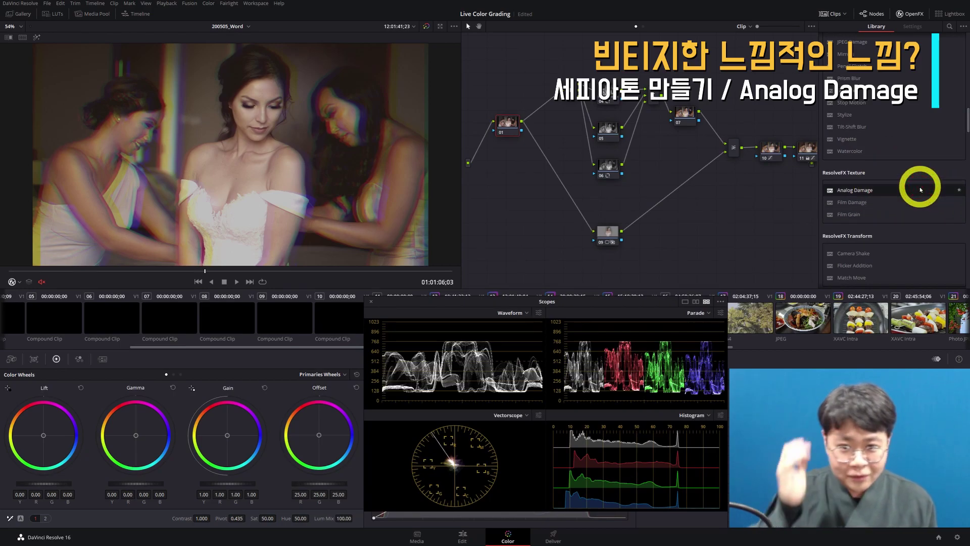
# Step: Append the line "유료 버전이라면 OFX" to the vintage title on the Edit page
pyautogui.scroll(1, 249, 325)
pyautogui.click(249, 324)
pyautogui.click(289, 324)
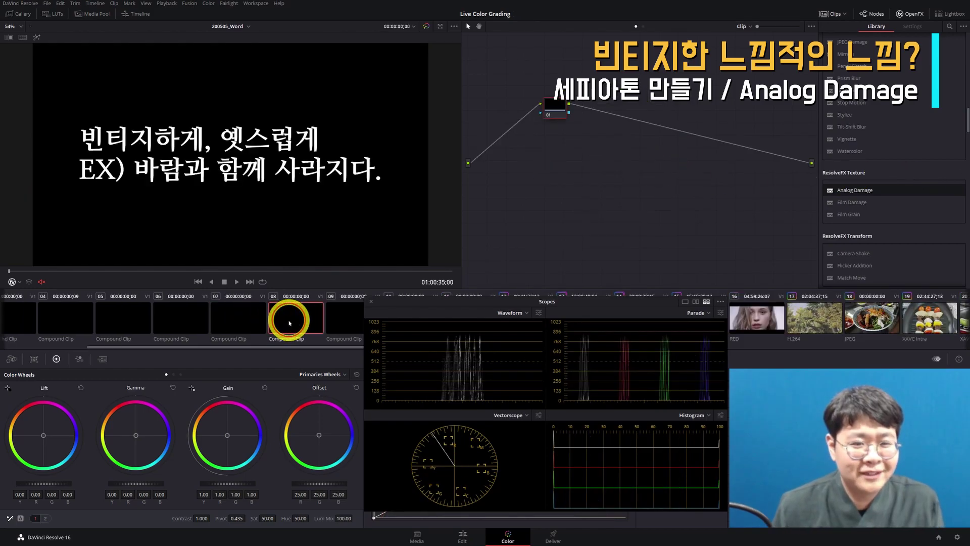
pyautogui.scroll(-3, 285, 323)
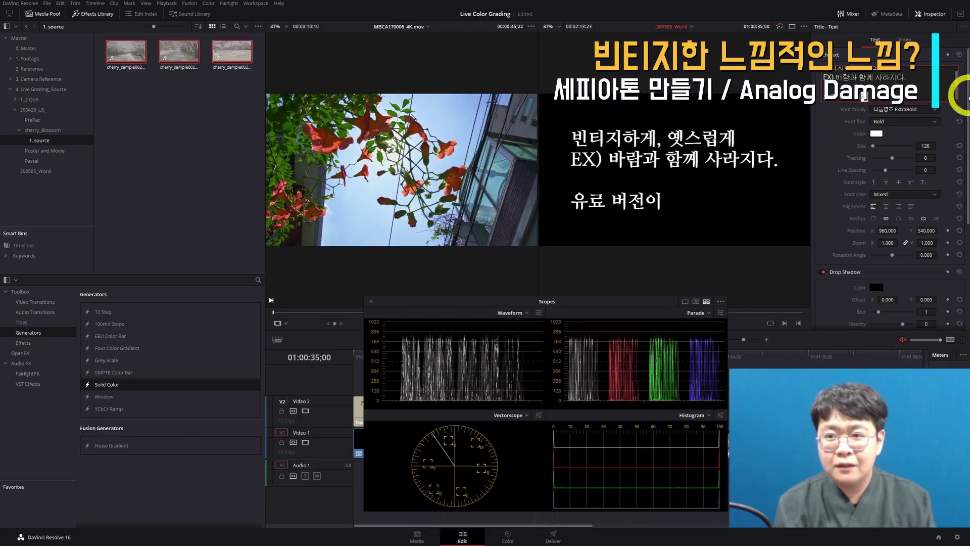
pyautogui.write('이라면 OFX')
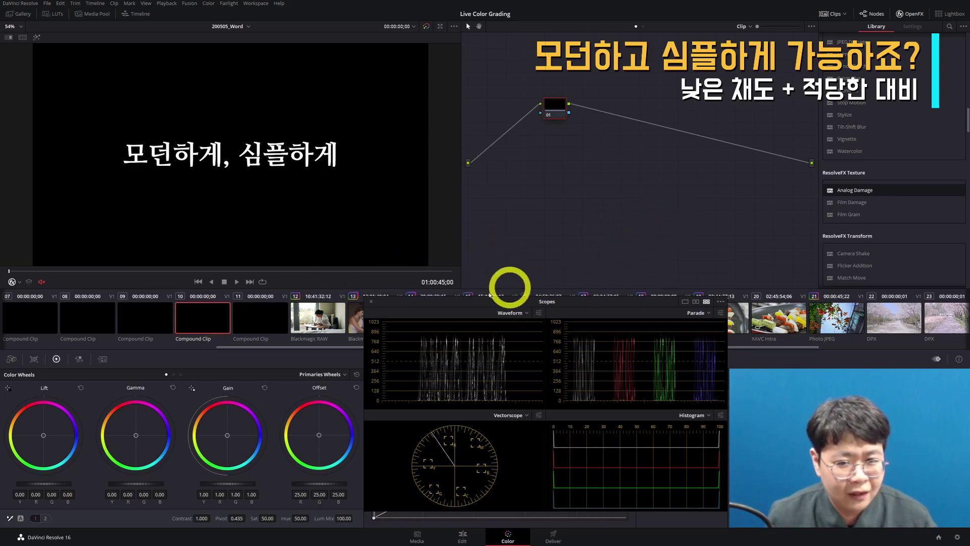
# Step: Add the line "1. 낮은 채도" below "모던하게, 심플하게" in the modern title on the Edit page
pyautogui.hotkey('shift', '4')
pyautogui.press('Return')
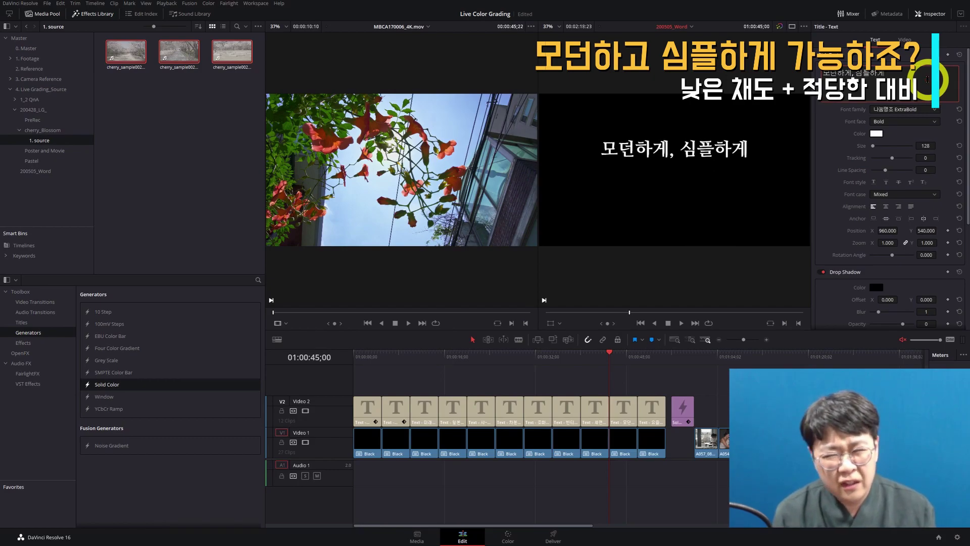
pyautogui.write('낮은')
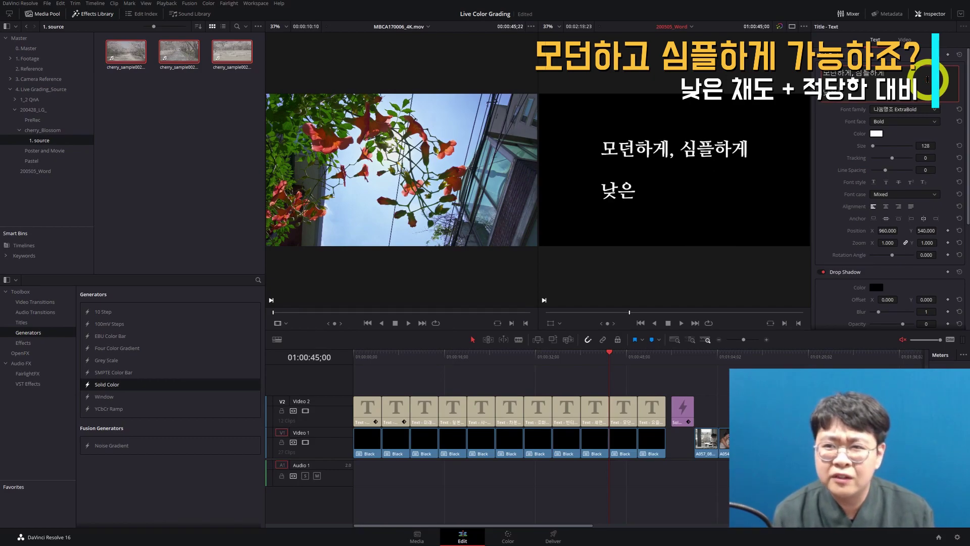
pyautogui.write(' 채도')
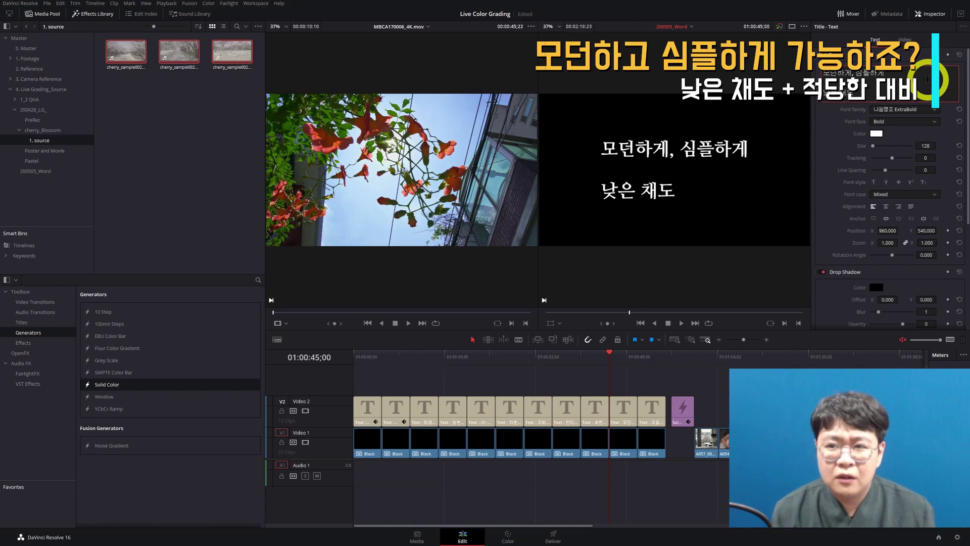
pyautogui.press('Home')
pyautogui.write('1.')
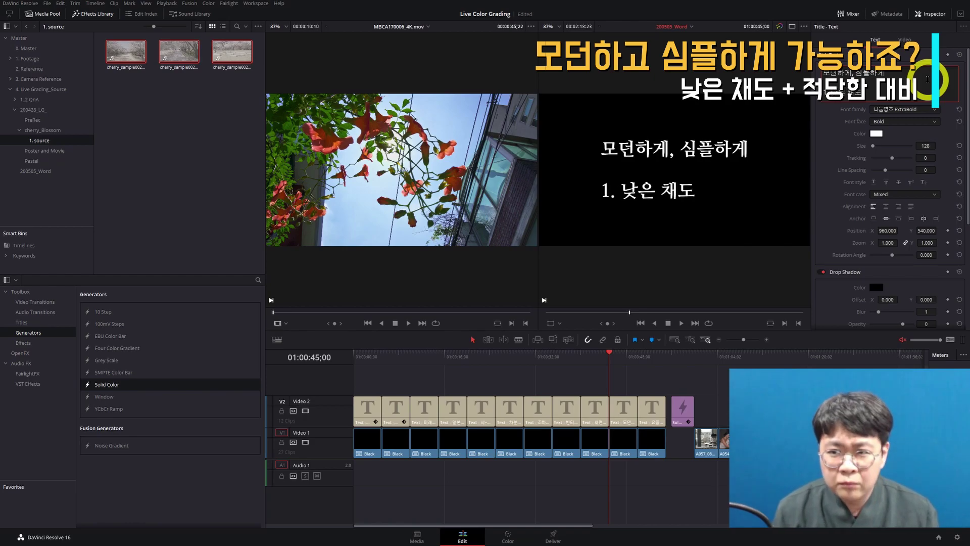
# Step: Extend the modern title's second line to "1. 낮은 채도 적당한 대비" and return to the Color page
pyautogui.click(507, 536)
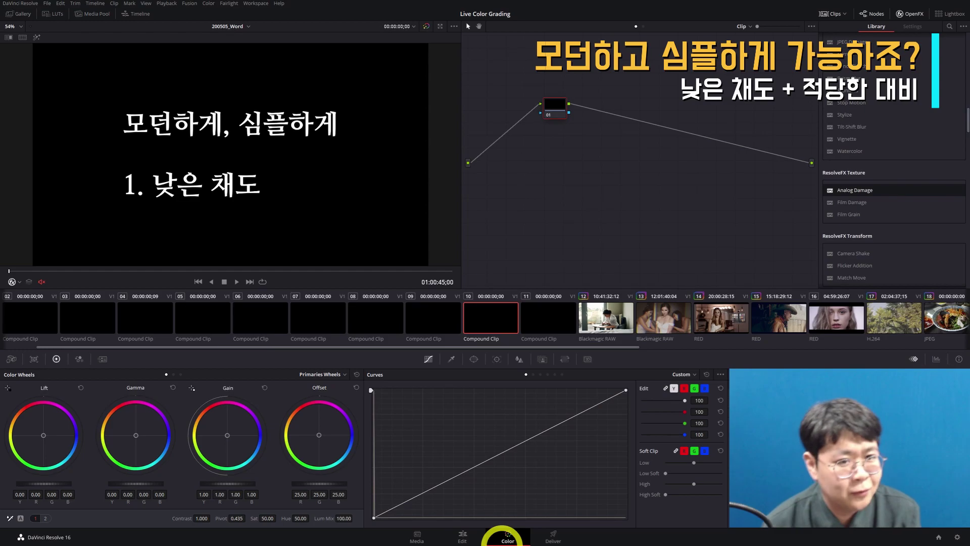
pyautogui.click(464, 535)
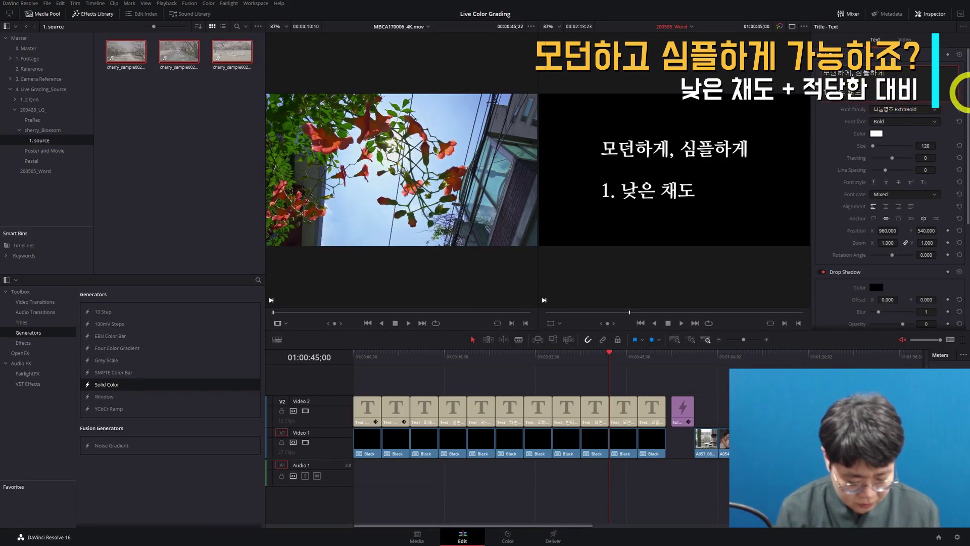
pyautogui.click(506, 537)
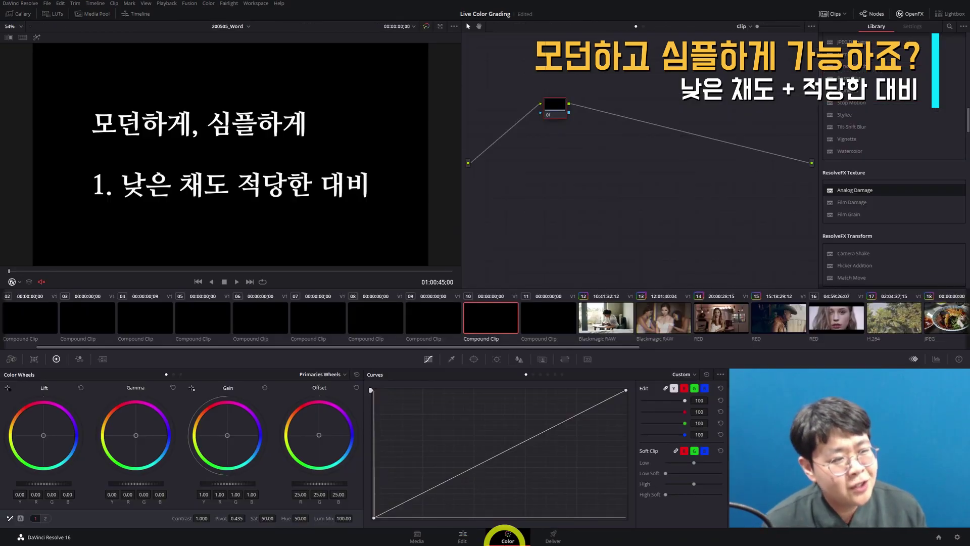
# Step: View both copies of the clip with the woman writing at a table and select the second one, clip 13
pyautogui.click(606, 318)
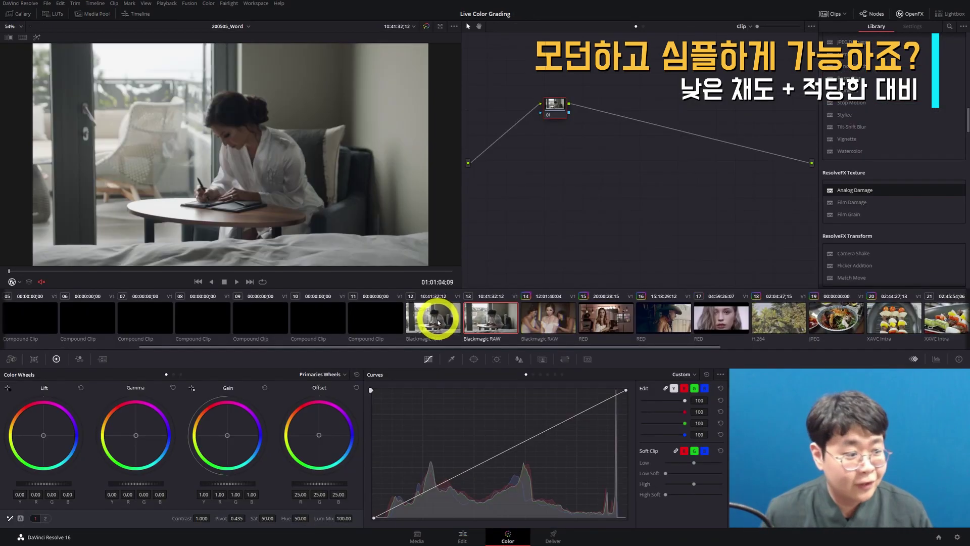
pyautogui.click(437, 321)
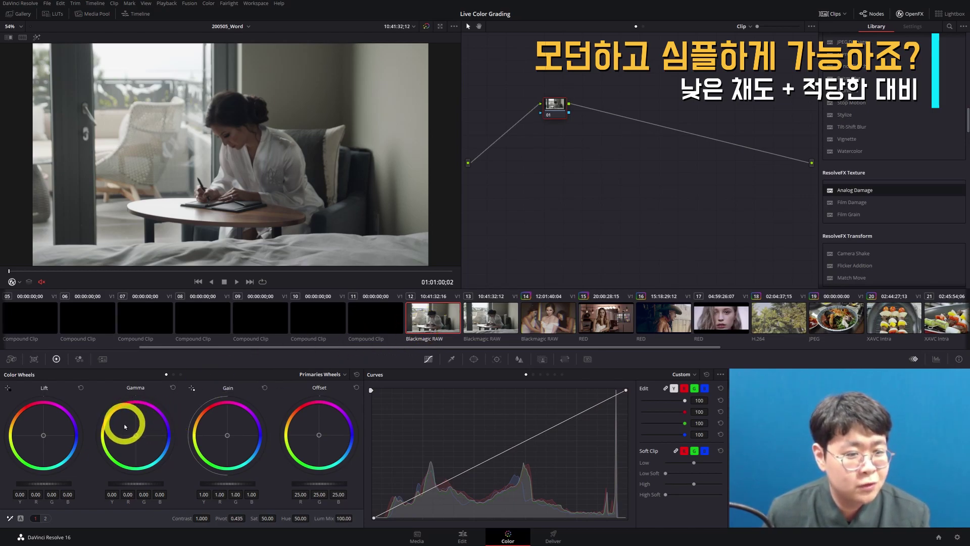
pyautogui.press('Down')
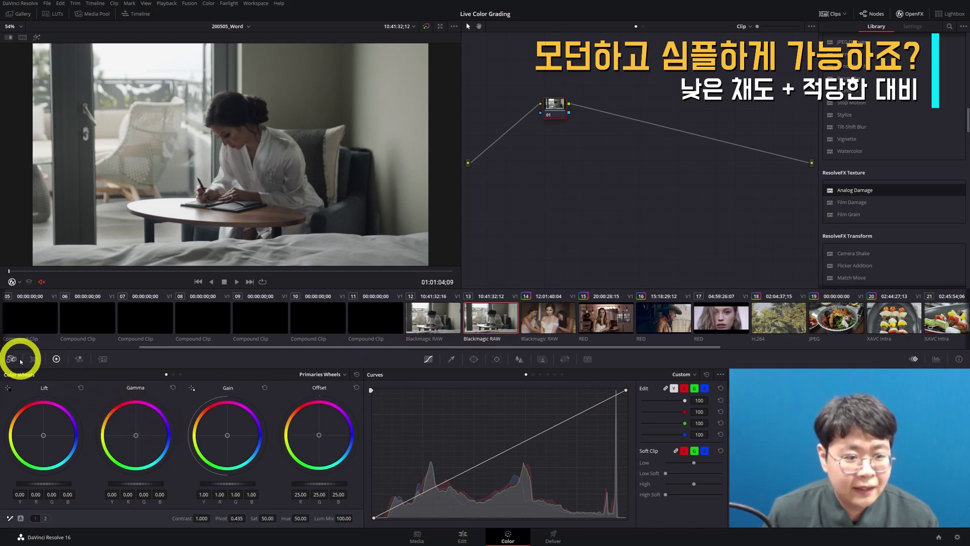
# Step: Set Decode Using to Clip in the Camera Raw settings of clip 12, the first copy of the writing-woman shot
pyautogui.click(428, 314)
pyautogui.click(12, 358)
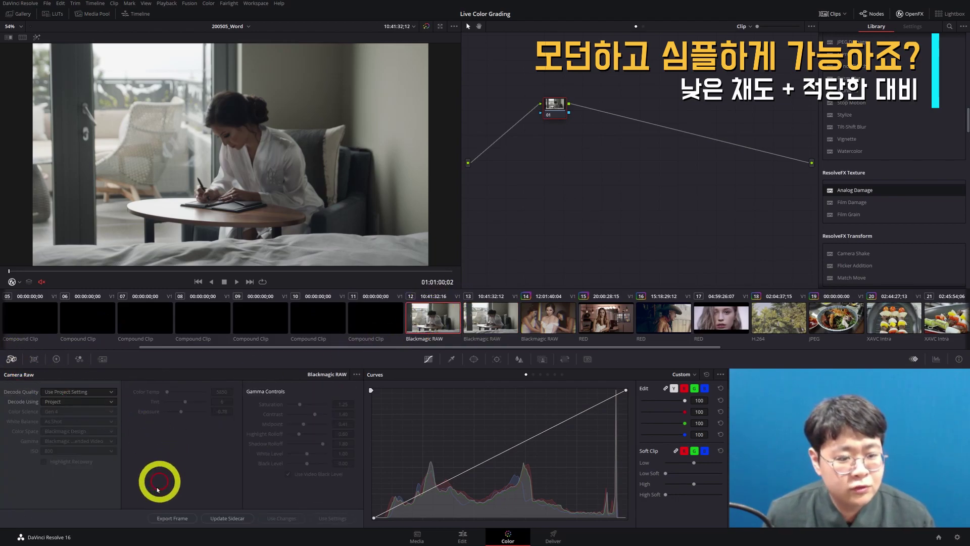
pyautogui.click(75, 401)
pyautogui.click(78, 429)
# Step: Try the Blackmagic Design Video gamma on clip 12 and restore Blackmagic Design Extended Video
pyautogui.click(99, 441)
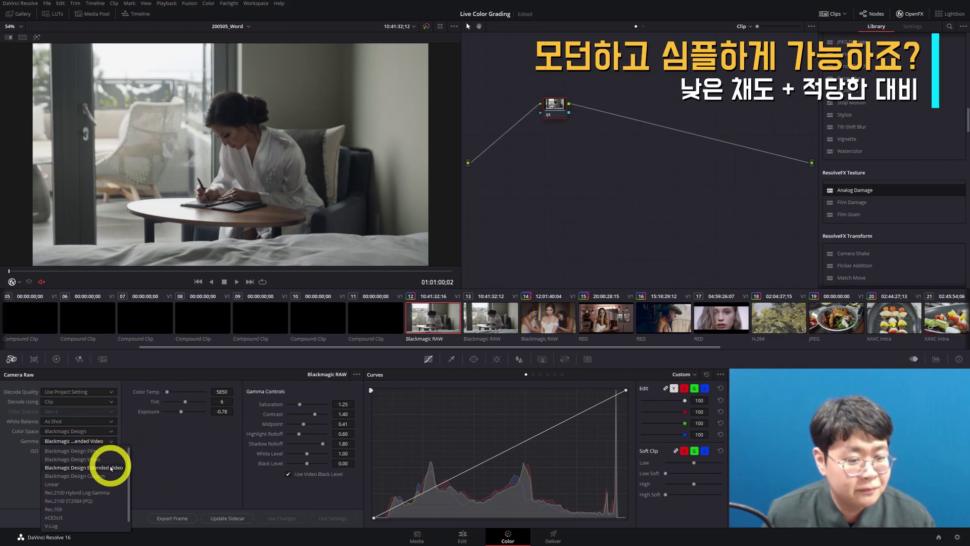
pyautogui.click(107, 460)
pyautogui.click(88, 441)
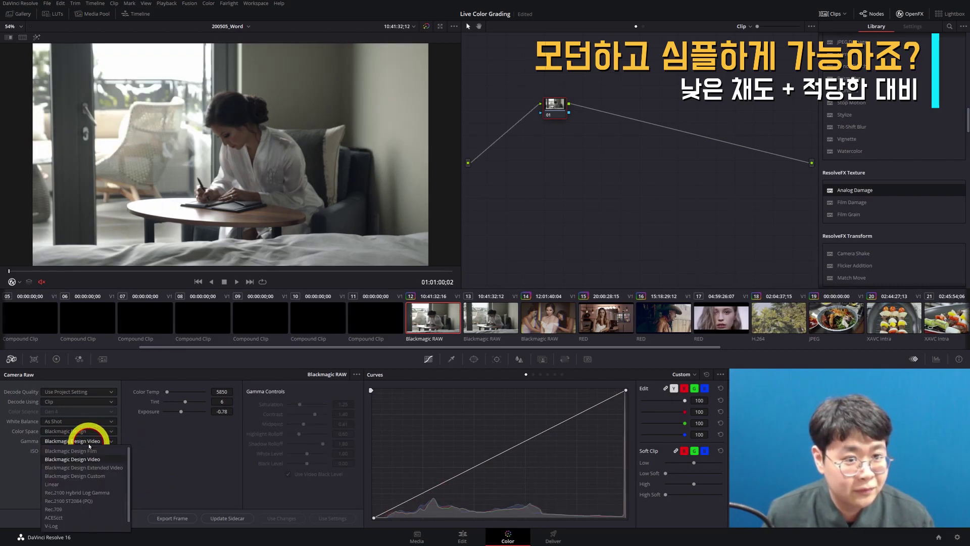
pyautogui.click(112, 468)
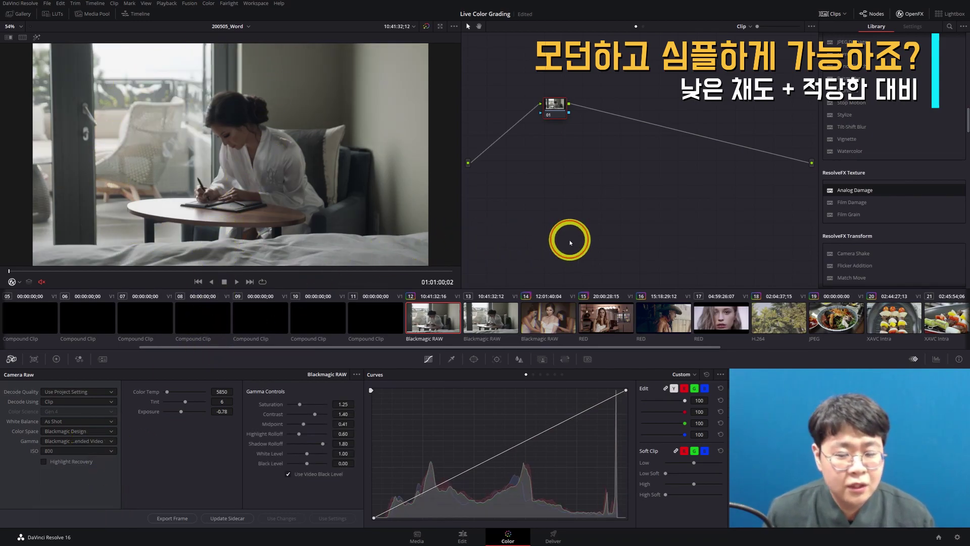
# Step: Show the video scopes and set the Camera Raw gamma of clip 13 to Blackmagic Design Film
pyautogui.hotkey('ctrl', 'shift', 'w')
pyautogui.moveTo(506, 304); pyautogui.dragTo(500, 343)
pyautogui.click(498, 308)
pyautogui.click(66, 441)
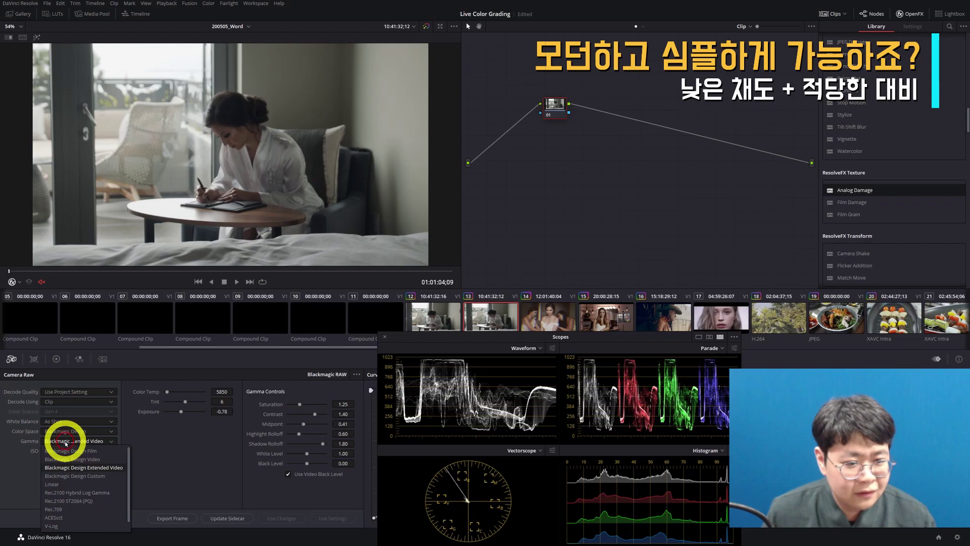
pyautogui.click(111, 451)
pyautogui.hotkey('ctrl', 'shift', 'w')
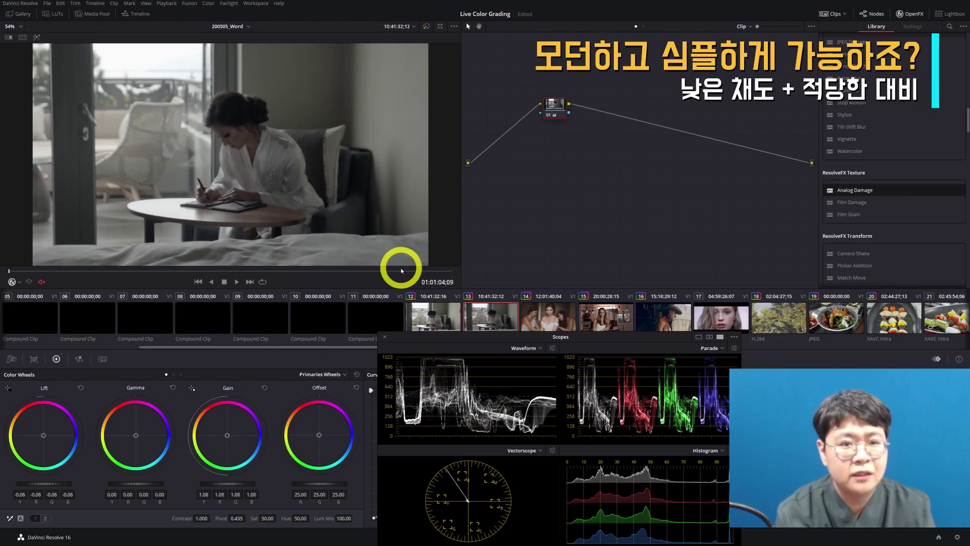
# Step: Compare the image and scopes of clip 12 with those of clip 13 by switching between the two
pyautogui.press('Up')
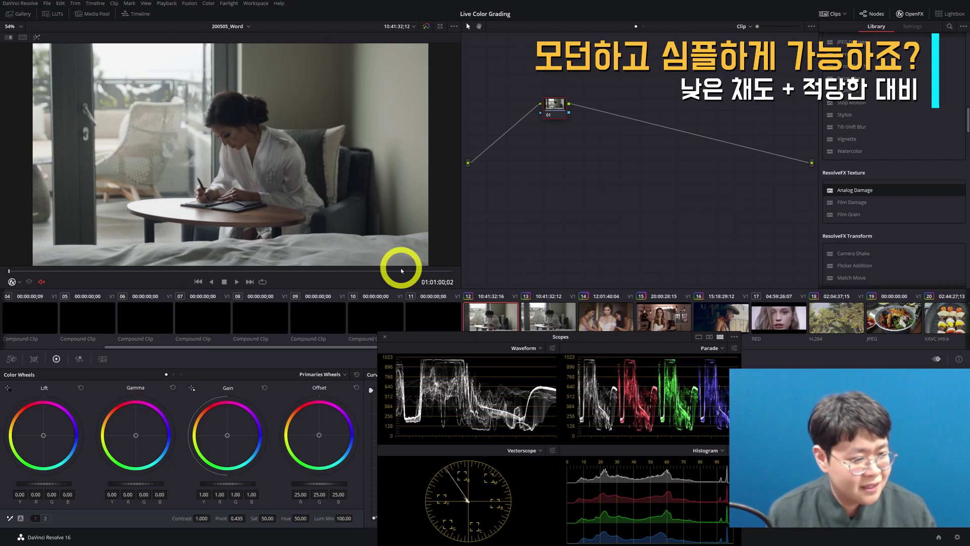
pyautogui.press('Down')
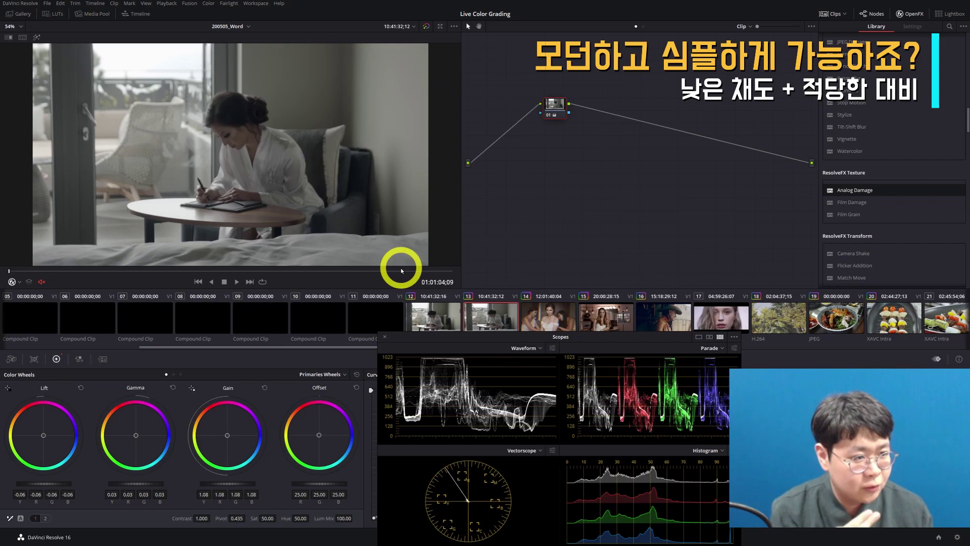
pyautogui.press('Up')
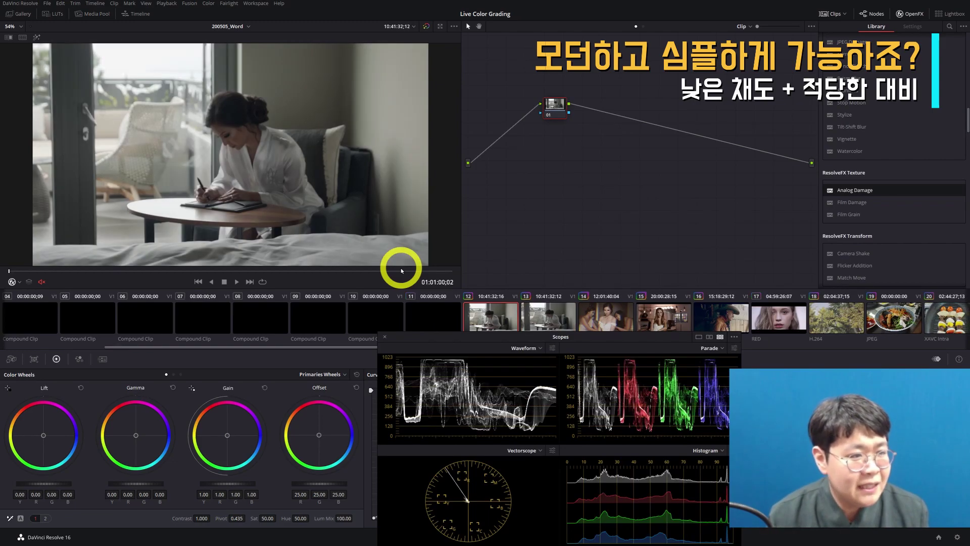
pyautogui.press('Down')
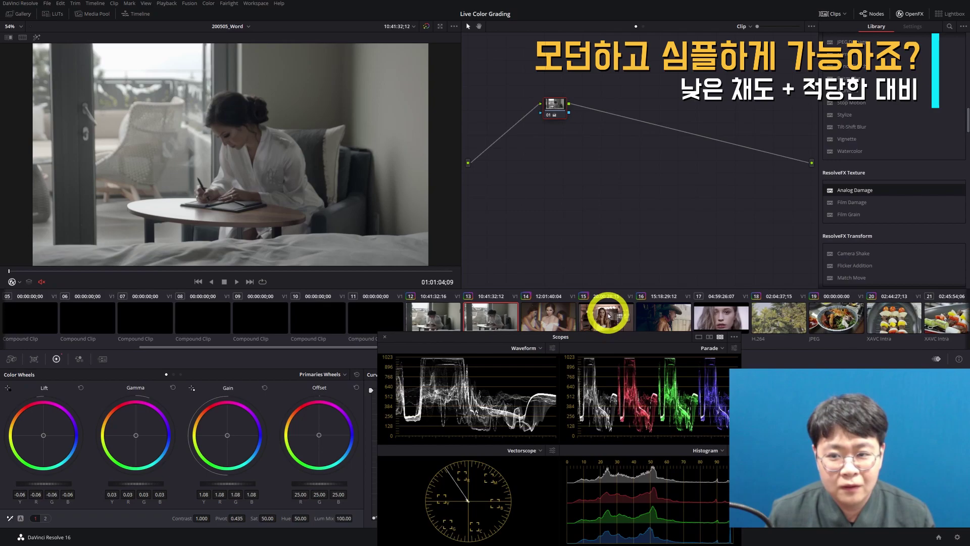
# Step: Add two ungraded copies of the bride clip before the vintage version on the Edit page and return to the Color page
pyautogui.click(552, 314)
pyautogui.hotkey('ctrl', 'shift', 'w')
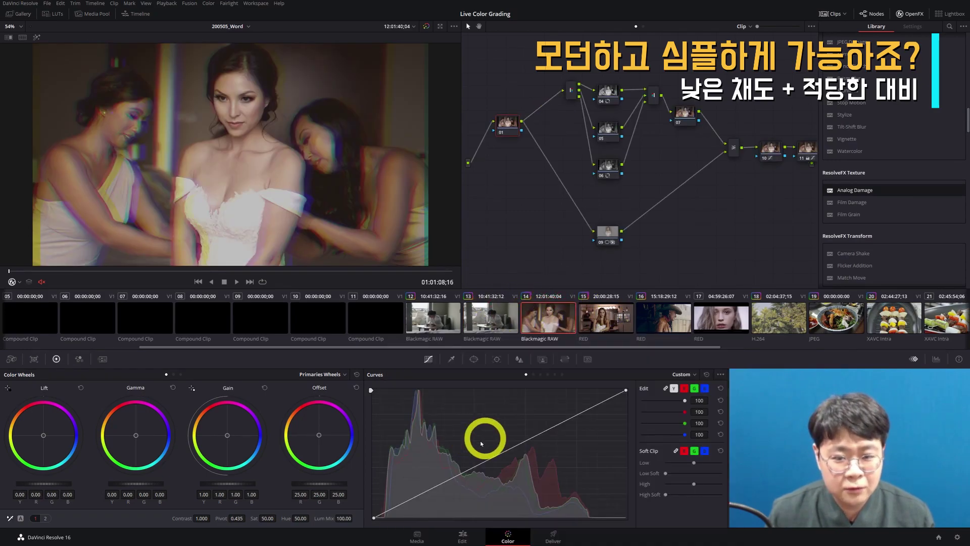
pyautogui.click(461, 535)
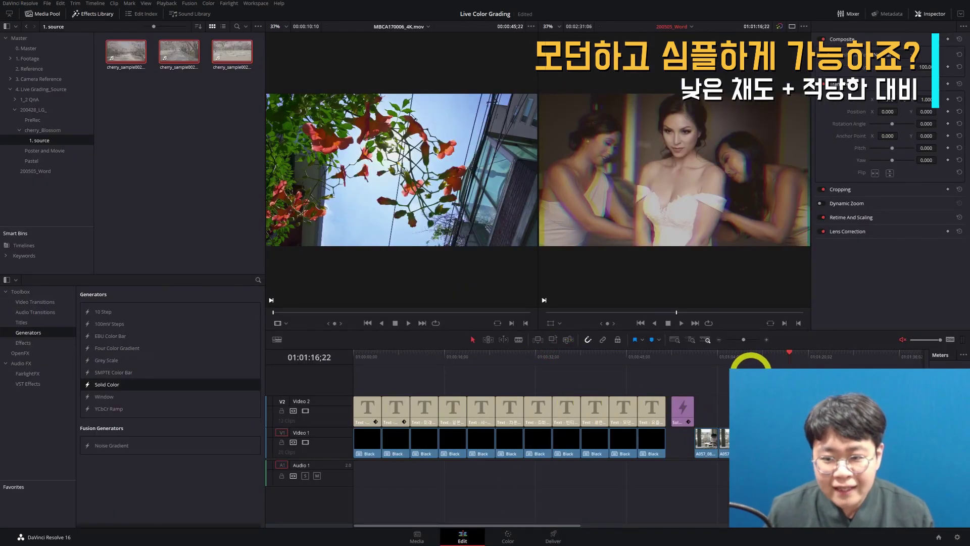
pyautogui.click(507, 535)
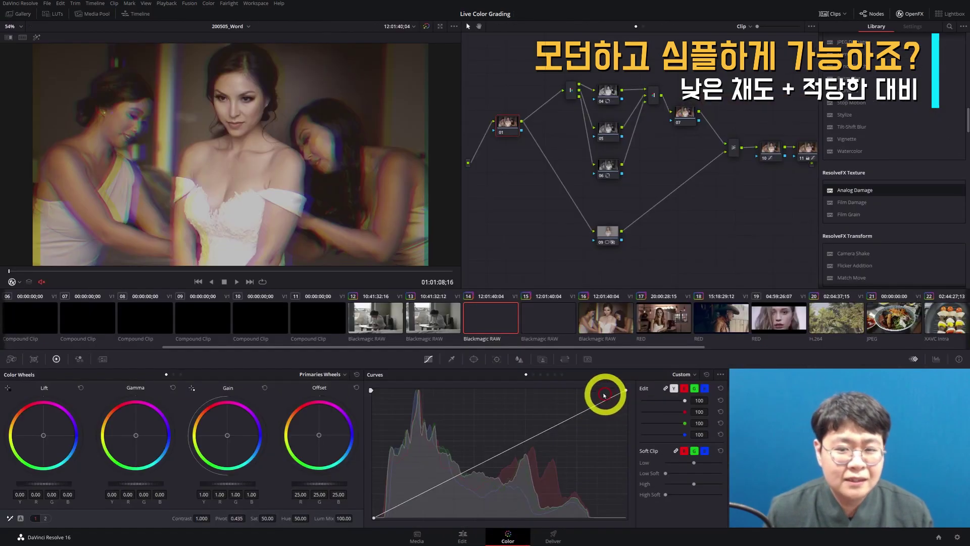
# Step: Set clip 15, the second bride copy, to decode using Clip with Blackmagic Design Film gamma in Camera Raw
pyautogui.click(541, 317)
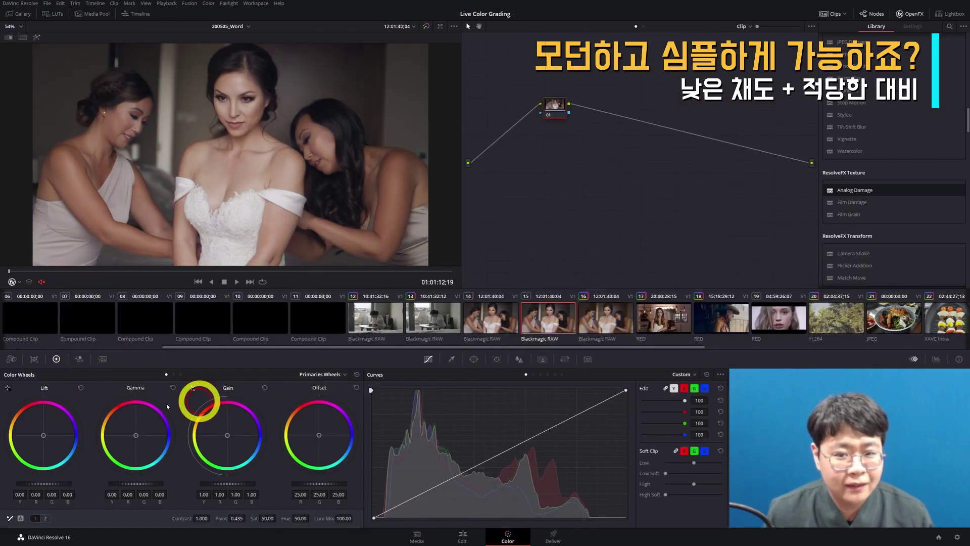
pyautogui.click(11, 358)
pyautogui.click(78, 401)
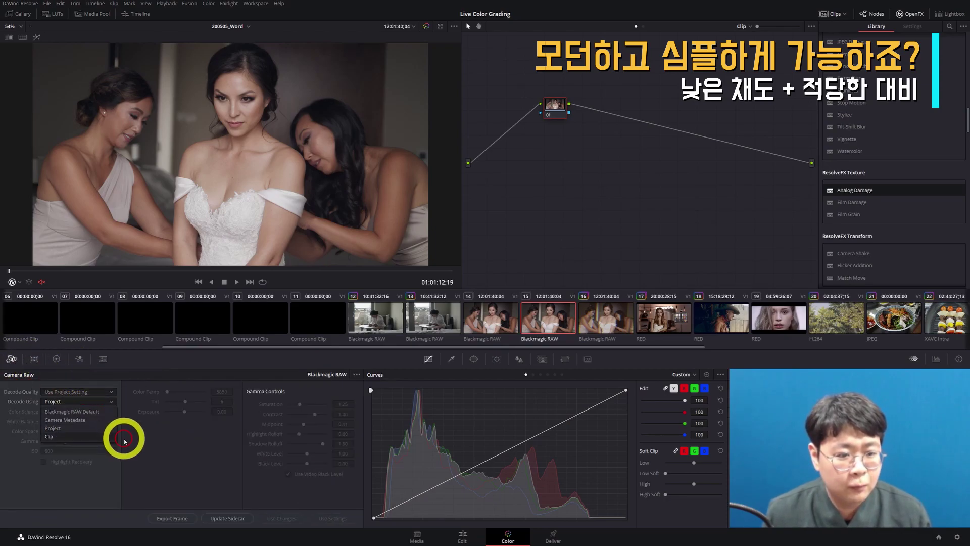
pyautogui.click(92, 436)
pyautogui.click(91, 441)
pyautogui.click(91, 450)
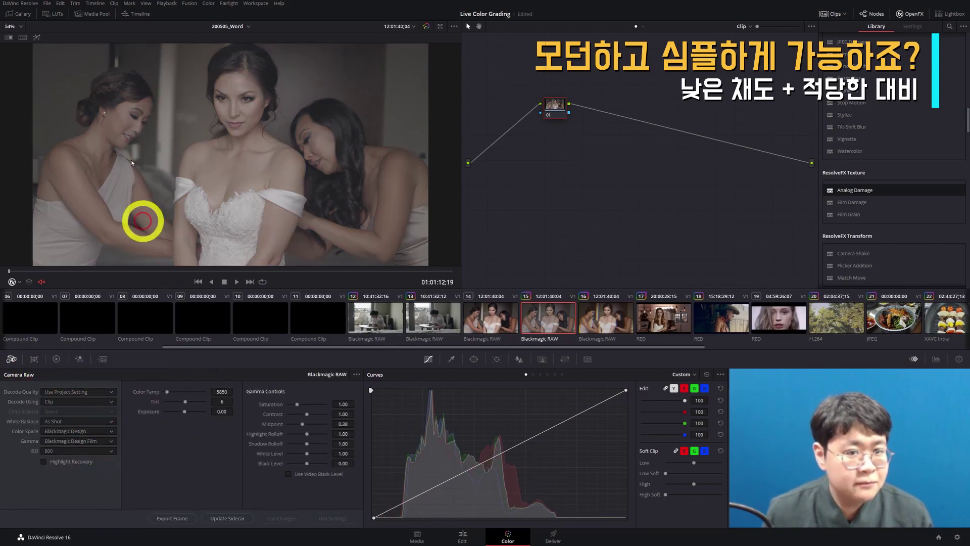
# Step: Show the video scopes and set the saturation of clip 15 to 60 in the primaries wheels
pyautogui.click(548, 203)
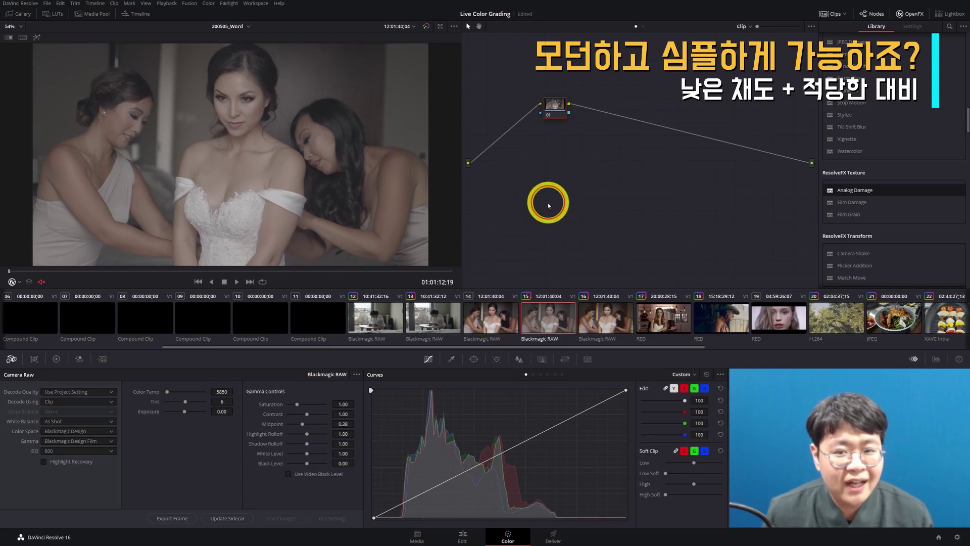
pyautogui.hotkey('ctrl', 'shift', 'w')
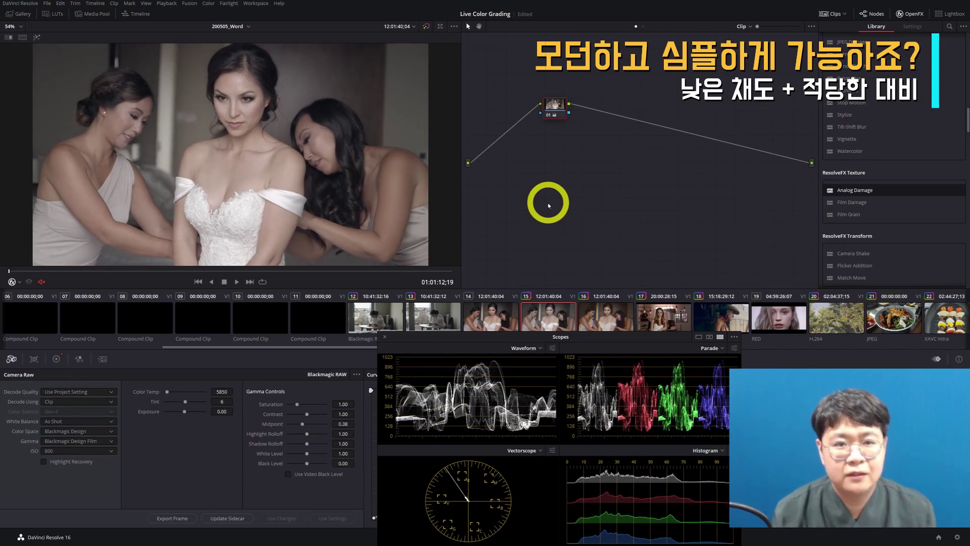
pyautogui.click(56, 359)
pyautogui.click(267, 518)
pyautogui.write('60')
pyautogui.press('Return')
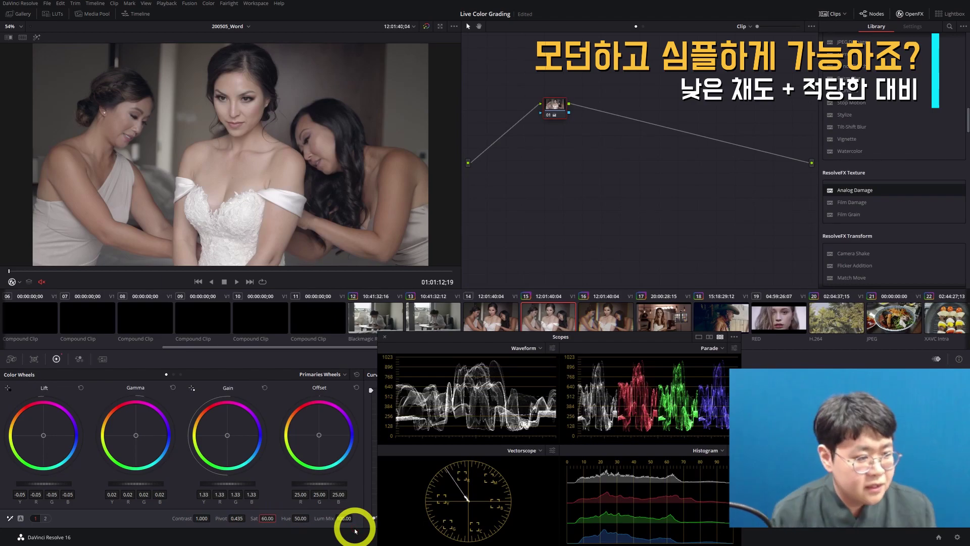
# Step: Hide the scopes, go to ungraded clip 14 and grab a still of it into the gallery
pyautogui.press('Up')
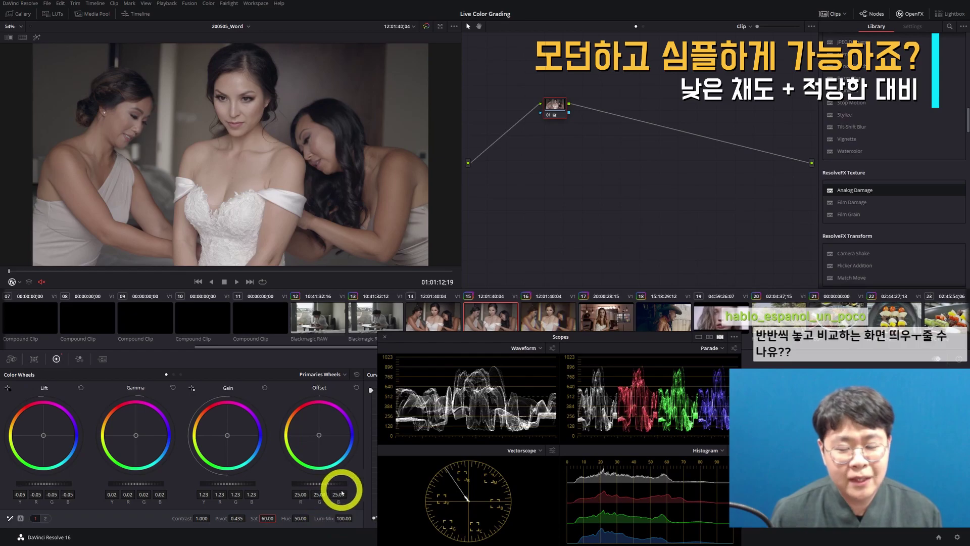
pyautogui.click(384, 337)
pyautogui.press('Up')
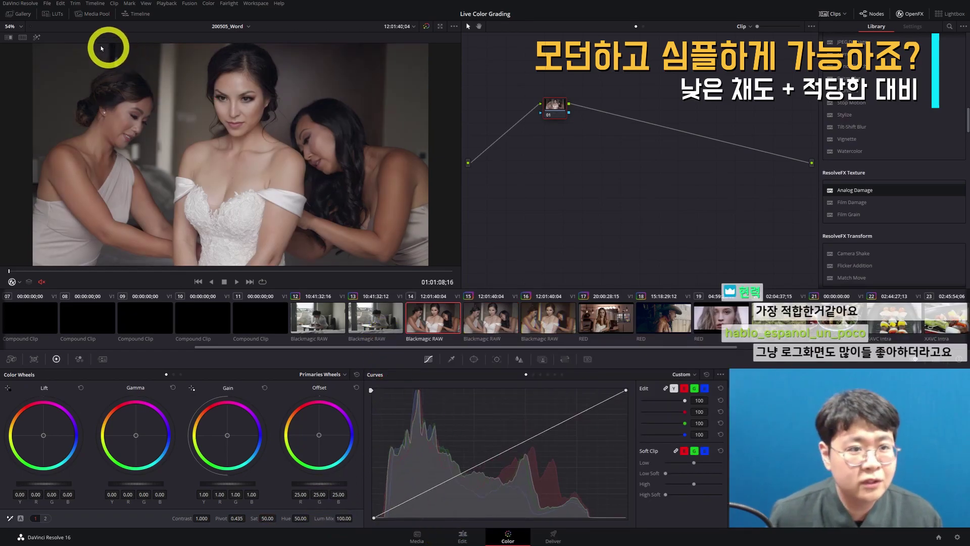
pyautogui.click(20, 14)
pyautogui.rightClick(311, 121)
pyautogui.click(333, 127)
# Step: Compare graded clip 15 with the grabbed still using an image wipe moved across the full-width viewer, with the scopes shown
pyautogui.click(489, 313)
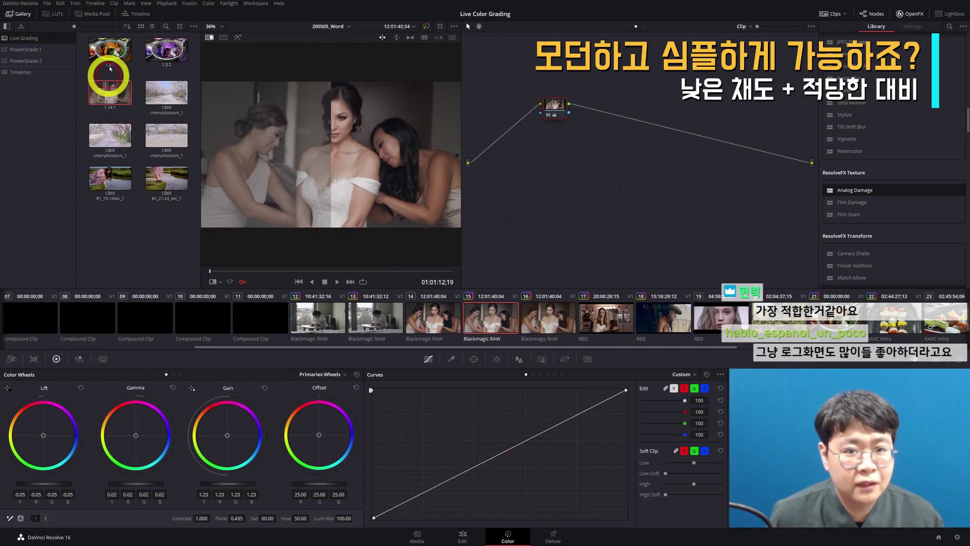
pyautogui.click(208, 37)
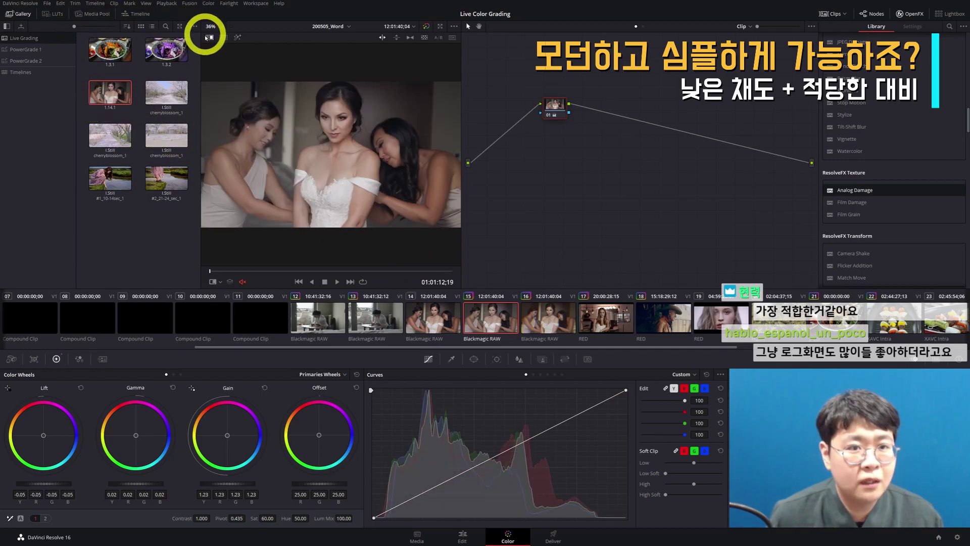
pyautogui.click(19, 14)
pyautogui.moveTo(214, 228); pyautogui.dragTo(249, 256)
pyautogui.hotkey('ctrl', 'shift', 'w')
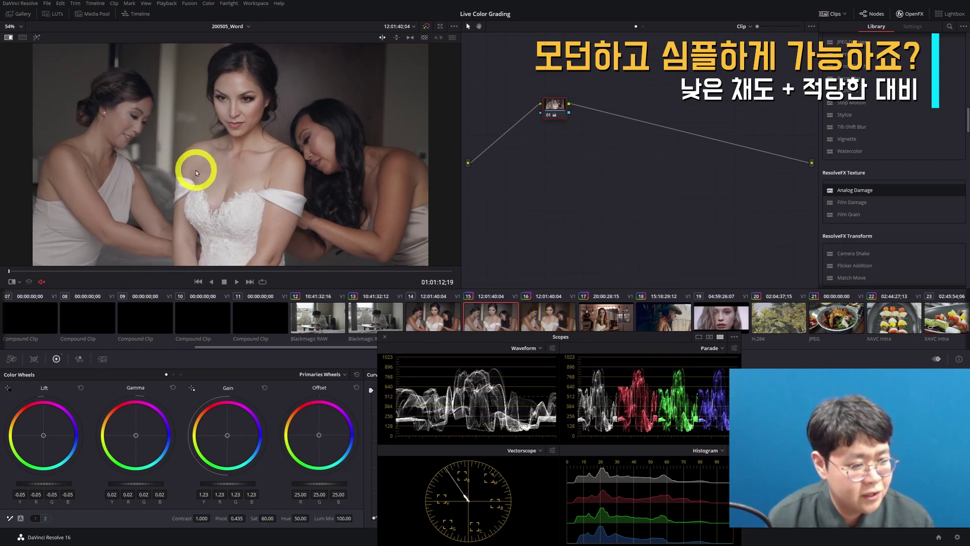
pyautogui.moveTo(195, 170); pyautogui.dragTo(419, 189)
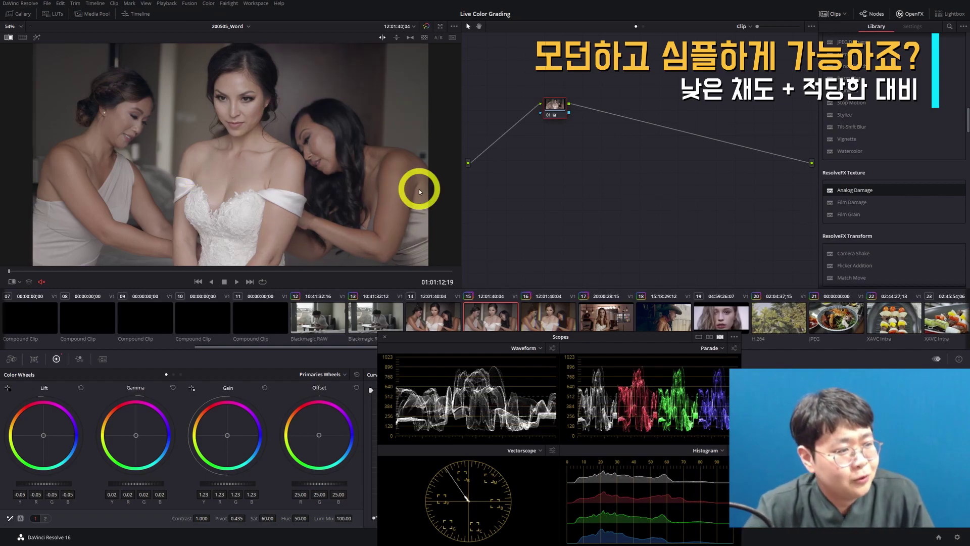